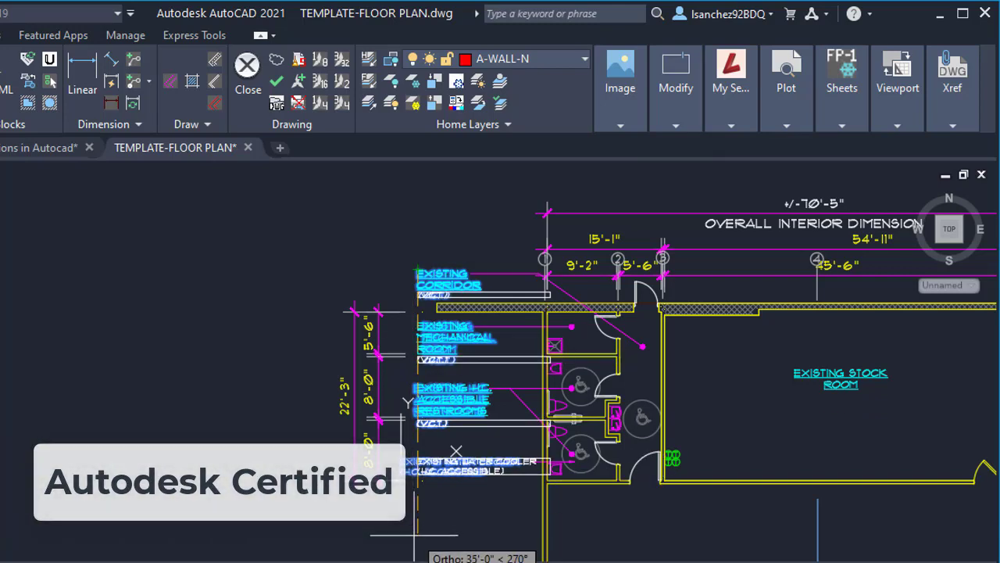
key("Escape")
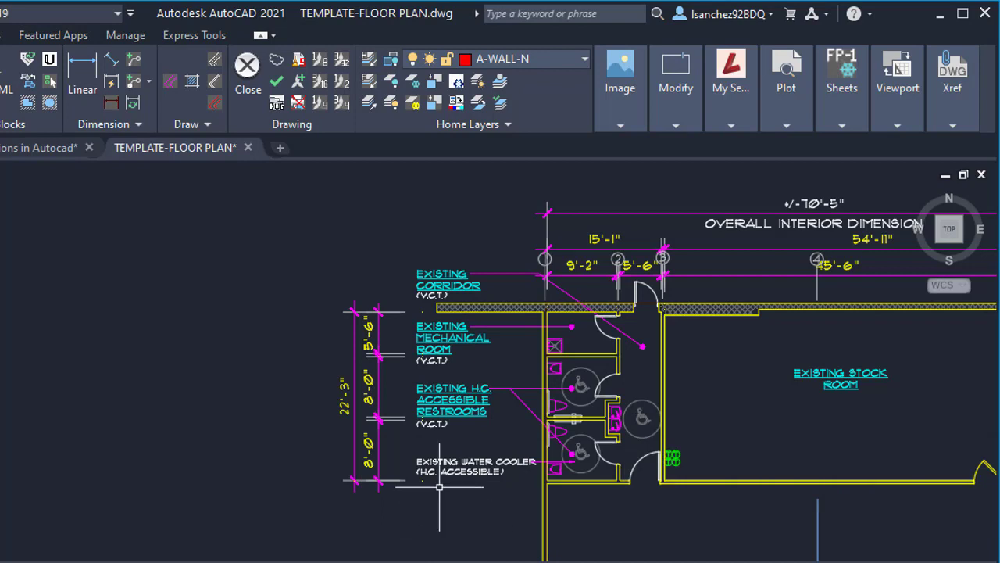
scroll(423, 419, "up", 2)
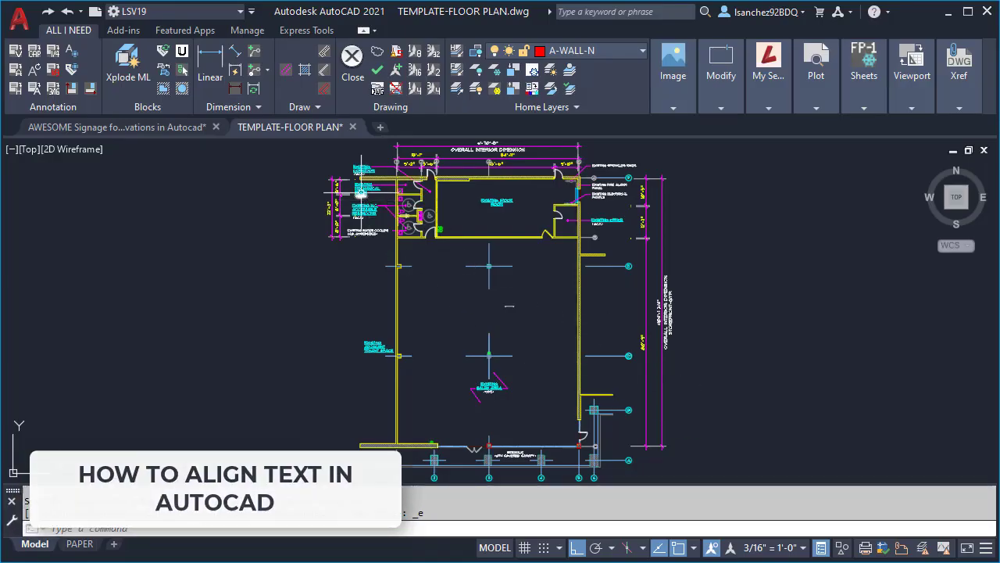
Step: Open the Properties palette for working on the room labels beside the restroom area
scroll(355, 193, "up", 6)
middle_click_drag(354, 193, 467, 238)
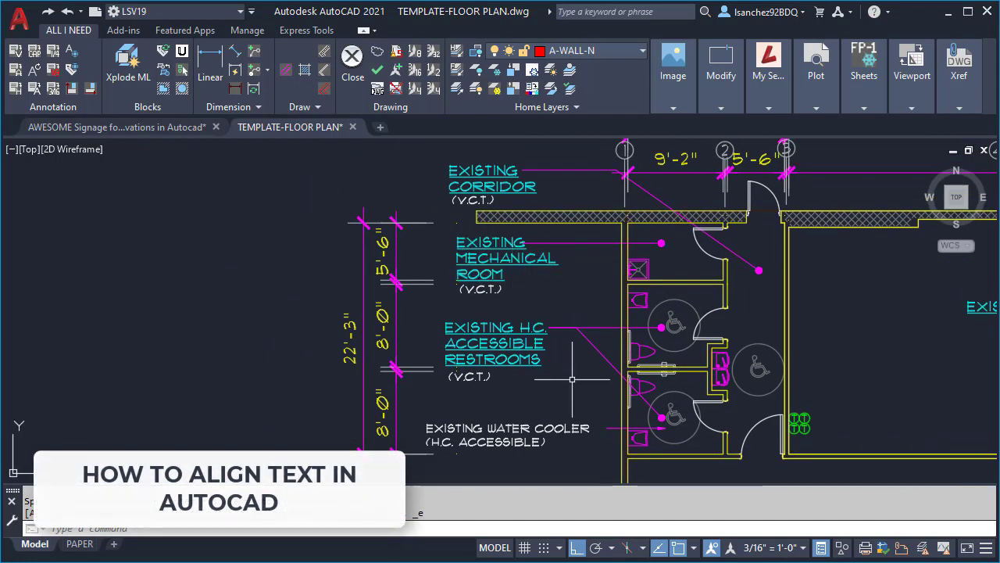
left_click(494, 343)
type("PR")
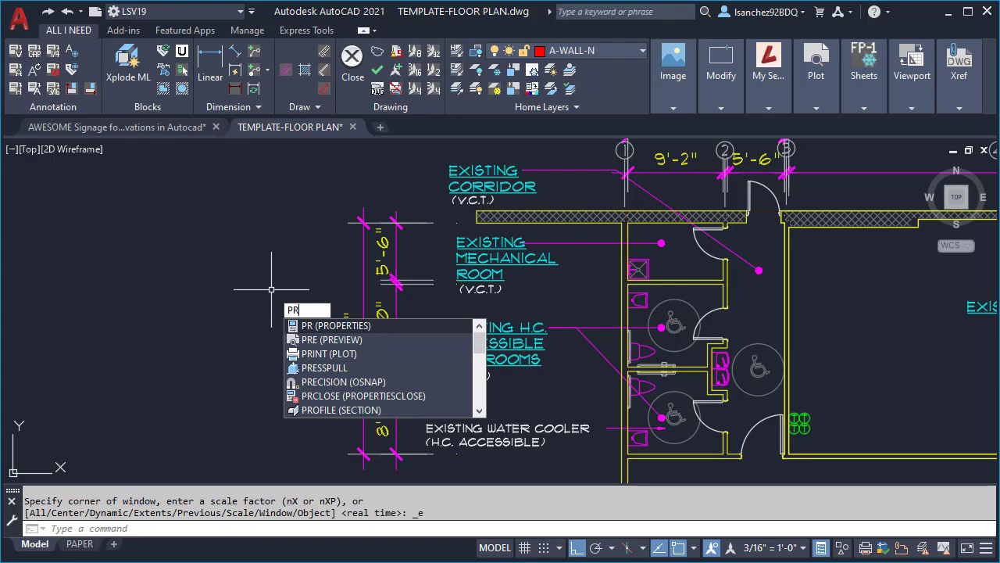
key("Return")
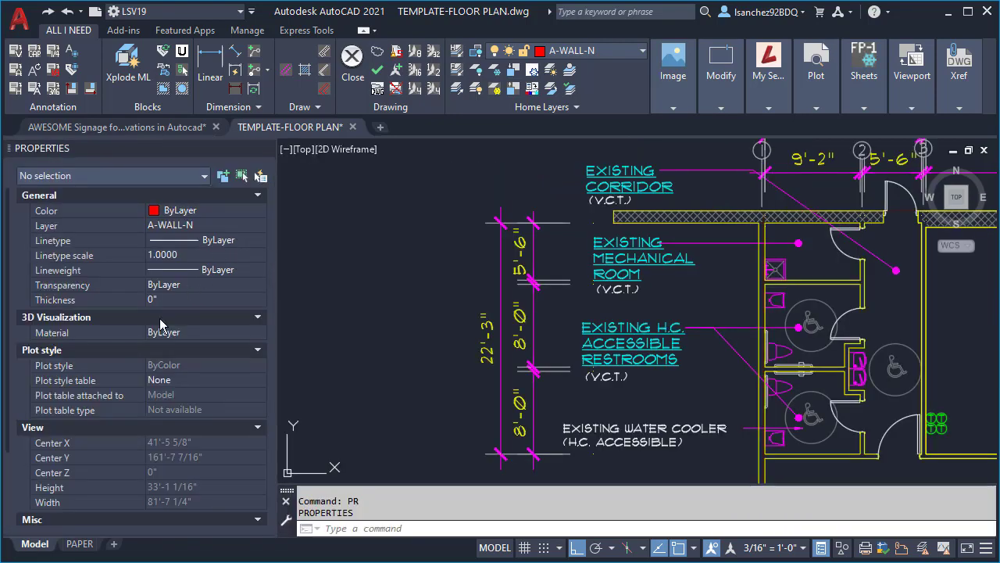
left_click(727, 436)
key("Escape")
Step: Copy the Position X value from the EXISTING CORRIDOR label's geometry properties
left_click(617, 170)
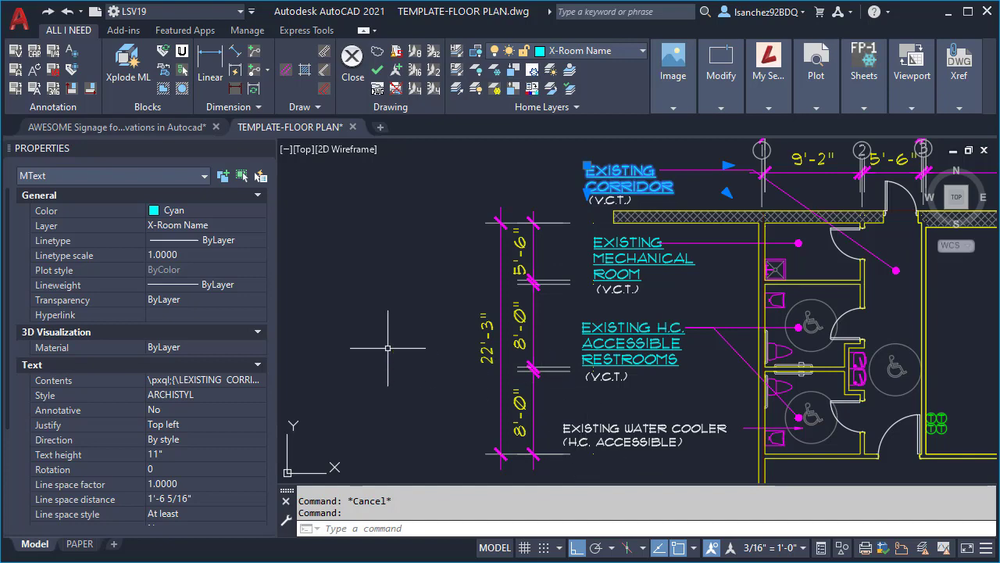
scroll(113, 391, "down", 2)
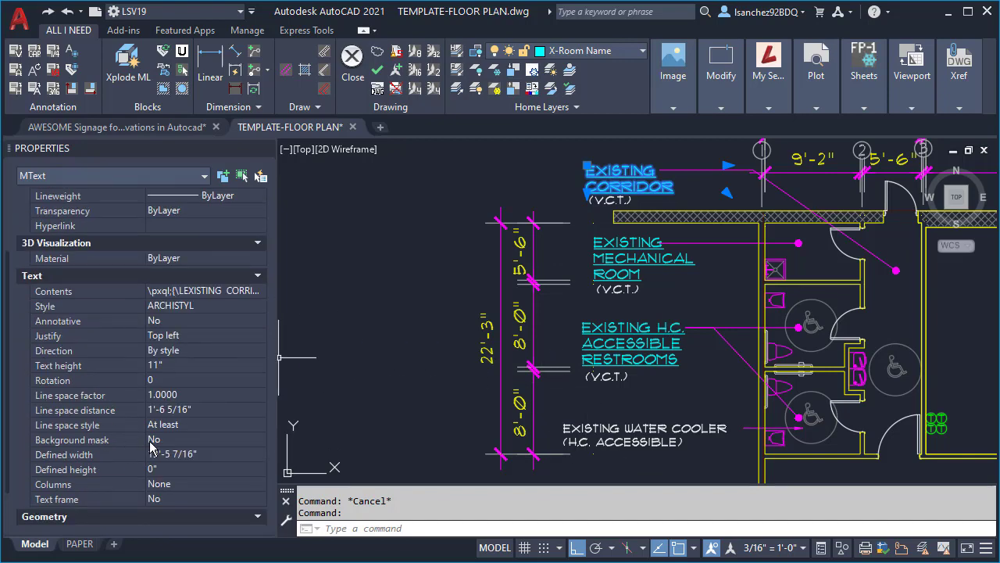
scroll(172, 467, "down", 1)
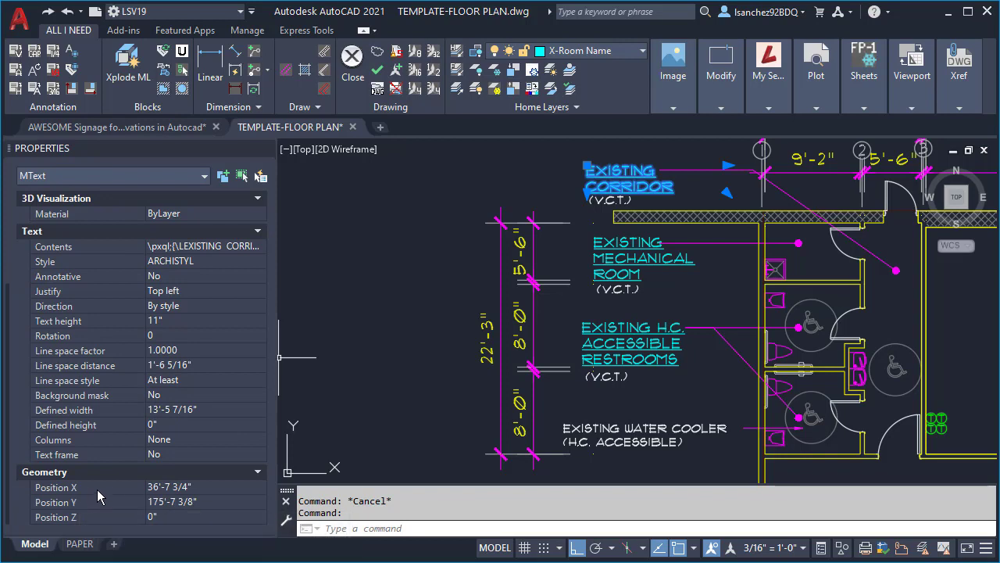
left_click(204, 488)
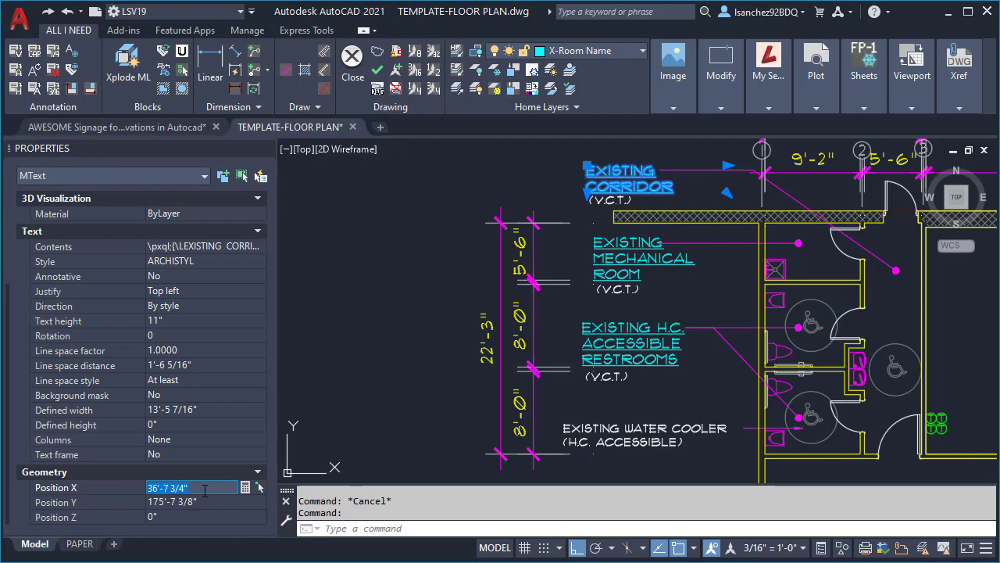
key("Escape")
Step: Set Position X to 36'-7 3/4" for the mechanical room, restroom and water cooler labels with their V.C.T. notes, and close the Properties palette
left_click(655, 459)
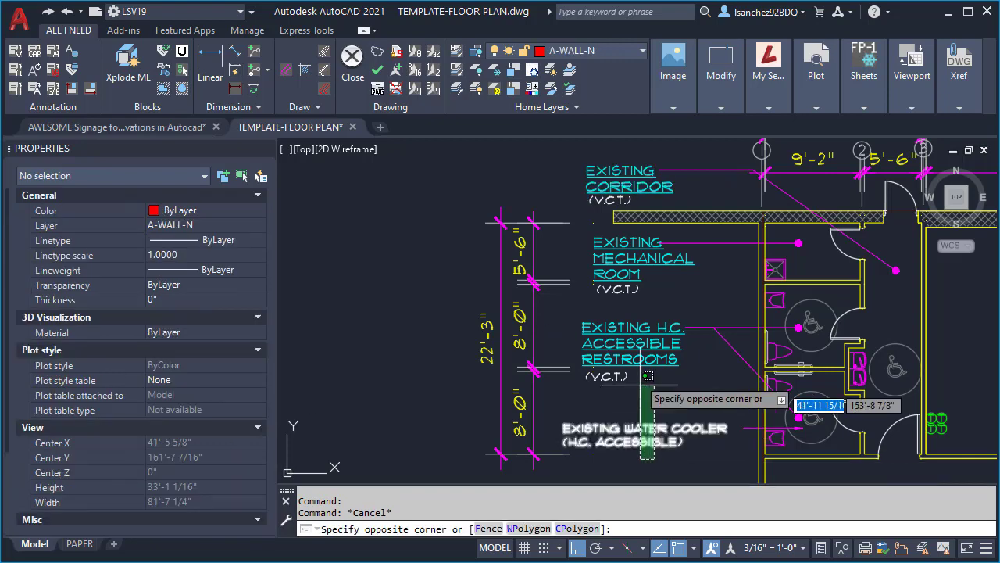
left_click(625, 257)
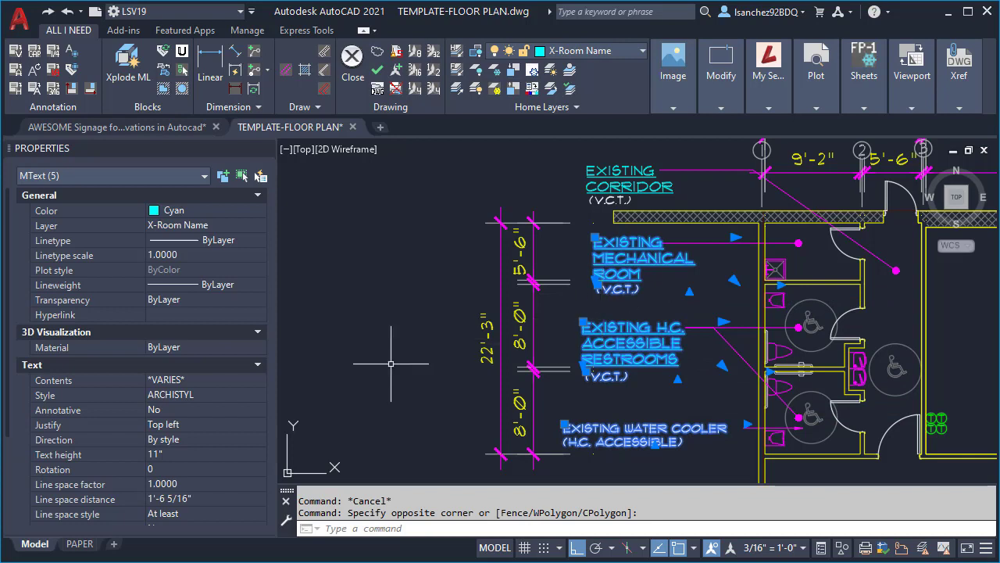
scroll(160, 434, "down", 3)
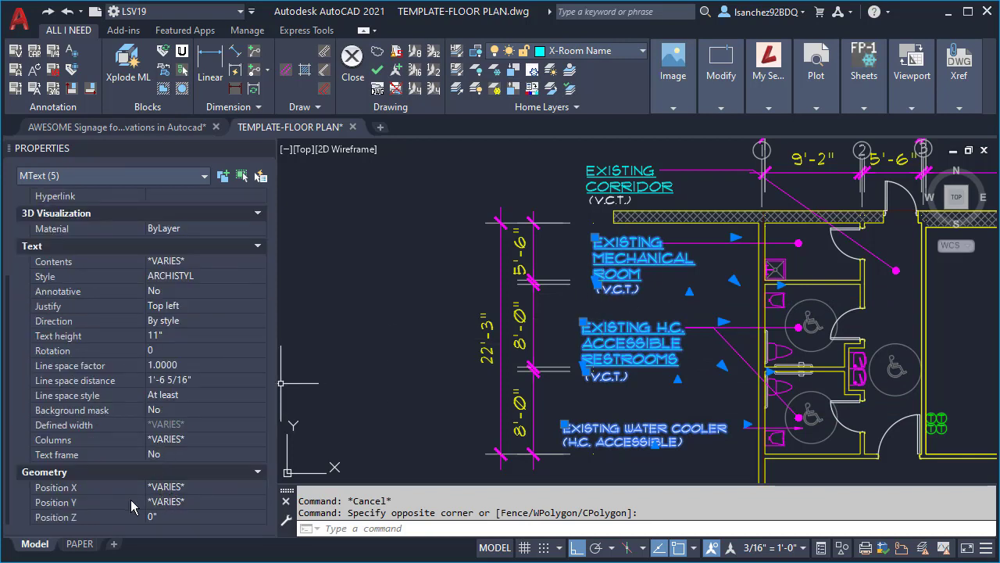
left_click(205, 487)
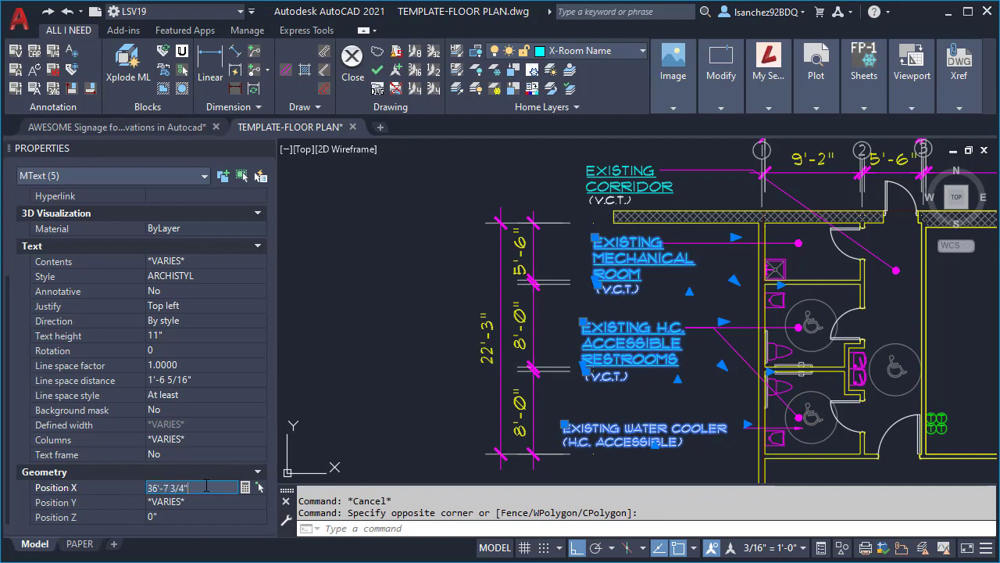
type("36'-7 3/4\"")
key("Tab")
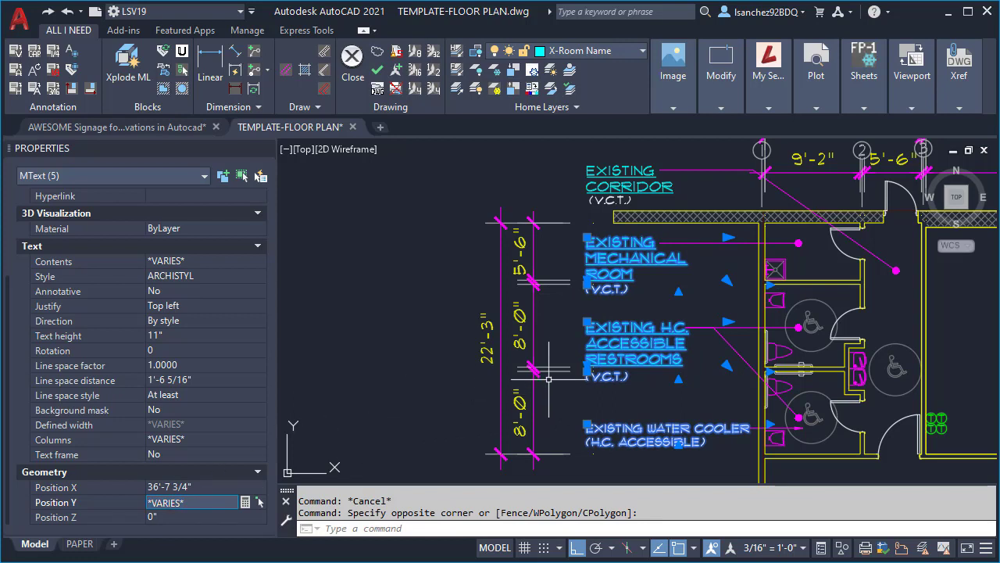
key("Escape")
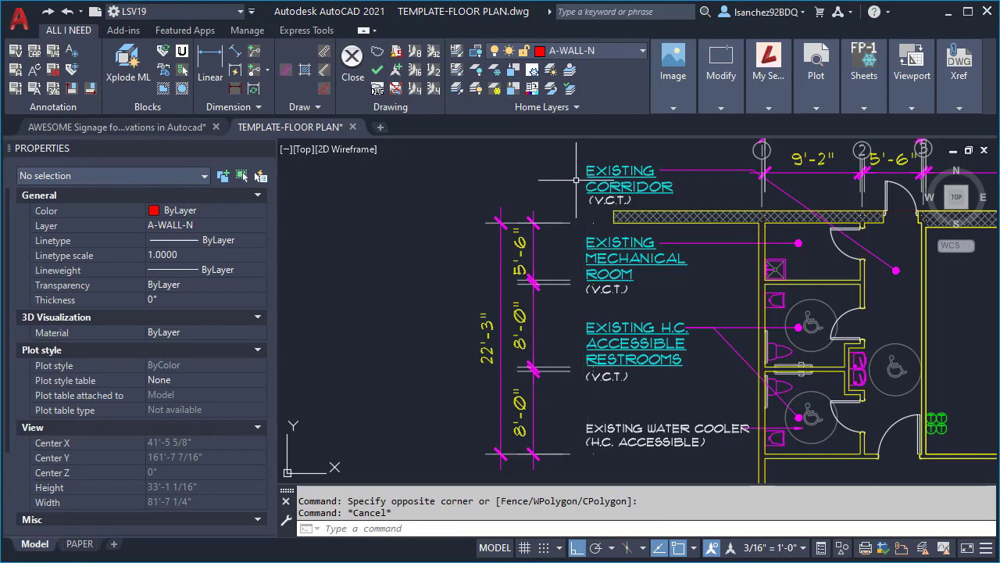
key("ctrl+1")
middle_click(573, 294)
middle_click(573, 295)
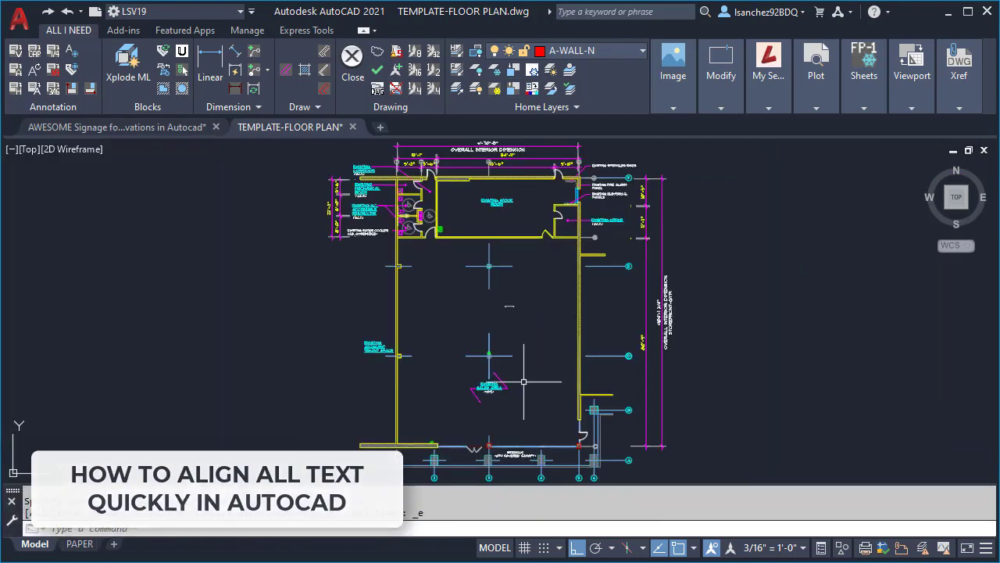
Step: Align the corridor, mechanical room, restroom and water cooler texts in a vertical line with TEXTALIGN, using the EXISTING CORRIDOR label as reference
scroll(367, 192, "up", 5)
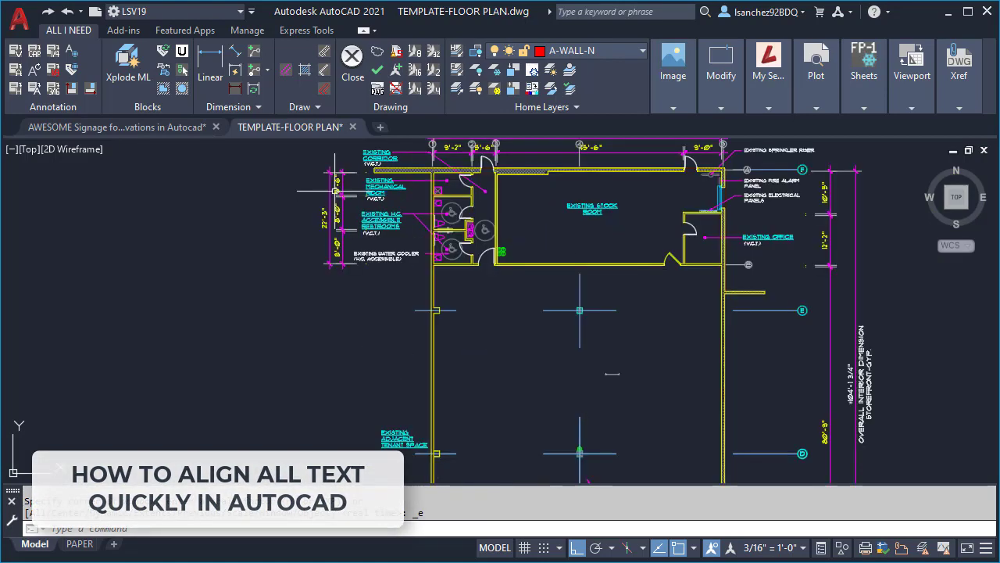
mouse_move(324, 223)
middle_mouse_down()
mouse_move(399, 237)
mouse_move(457, 301)
mouse_move(504, 319)
middle_mouse_up()
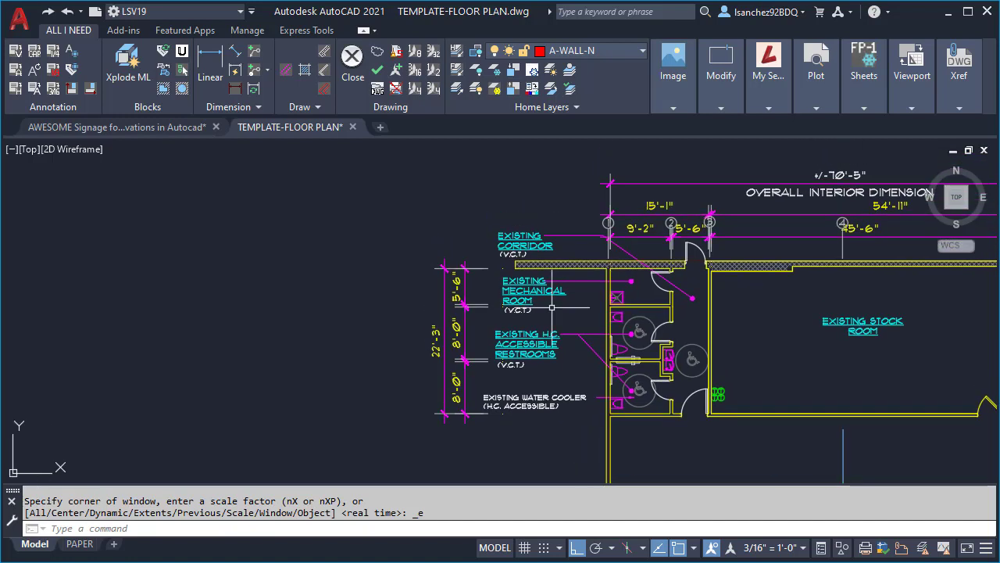
type("LIGNT")
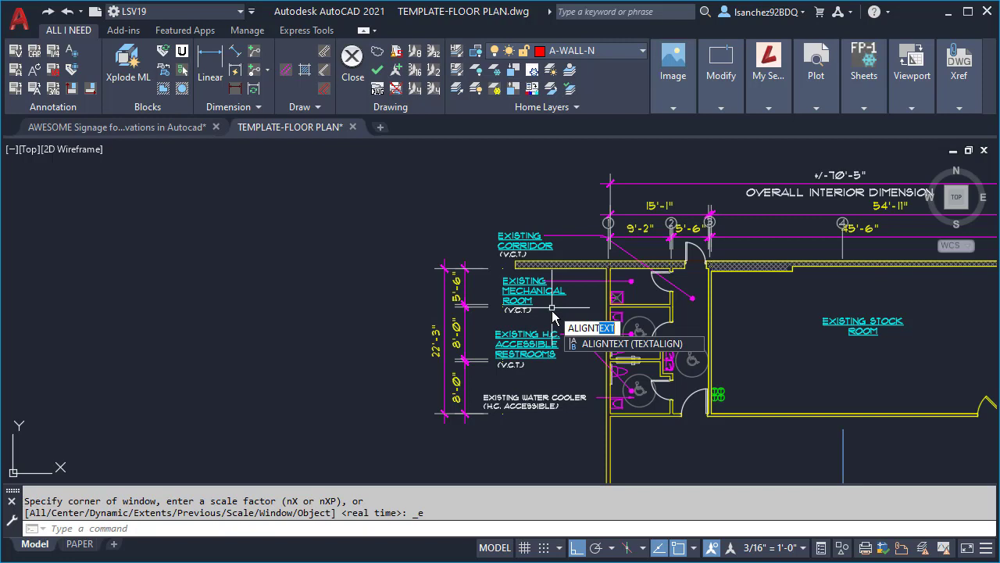
key("Return")
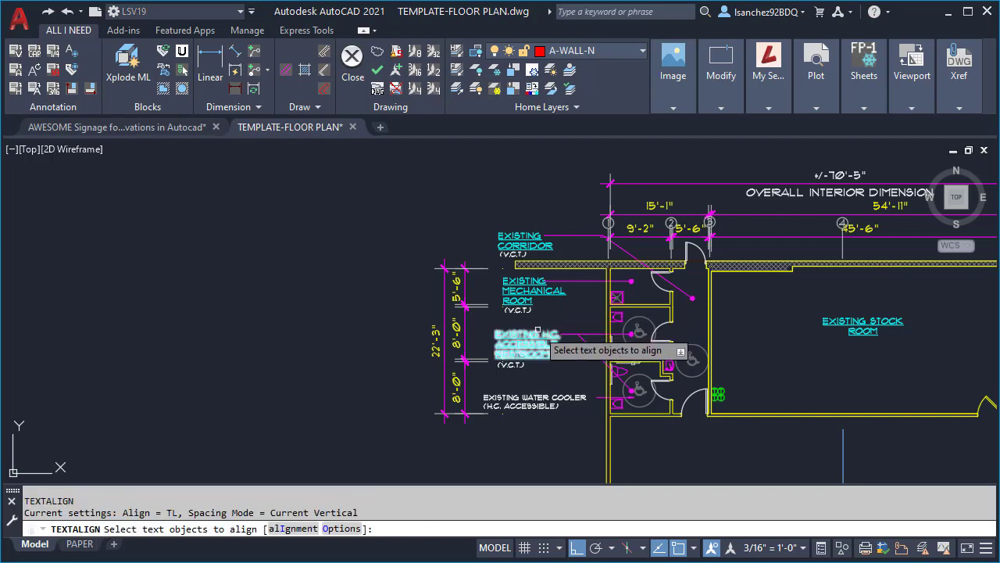
left_click(499, 432)
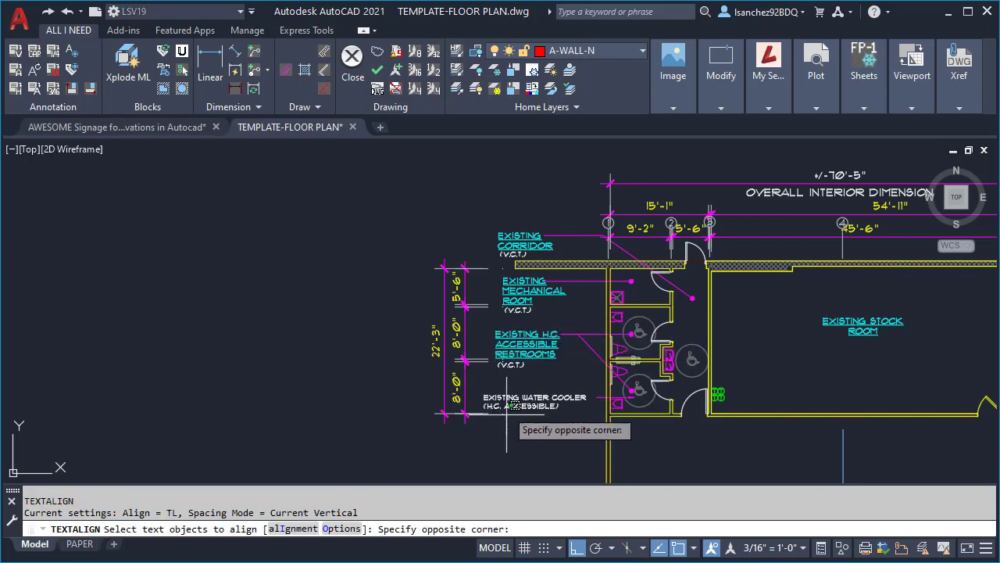
left_click(500, 211)
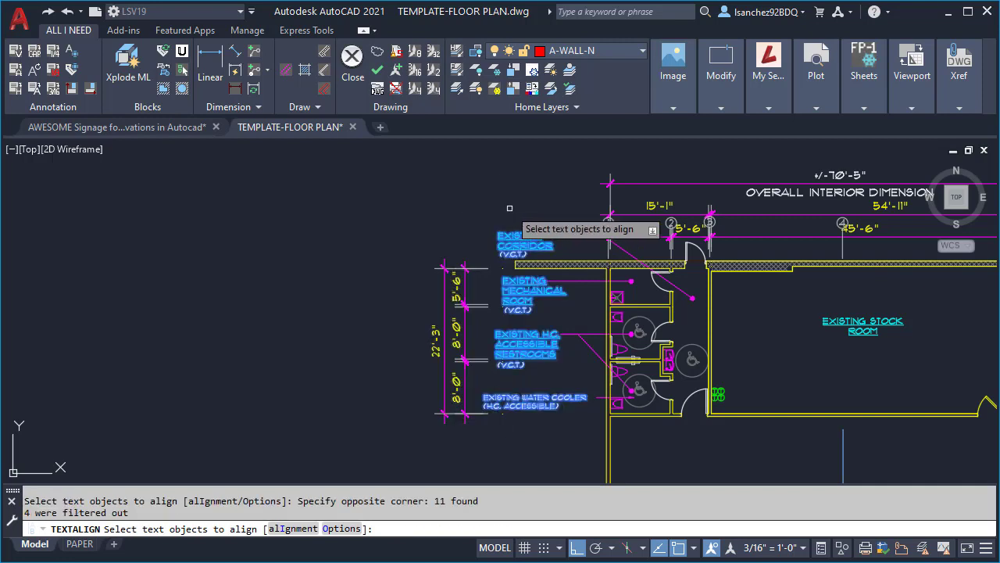
key("Return")
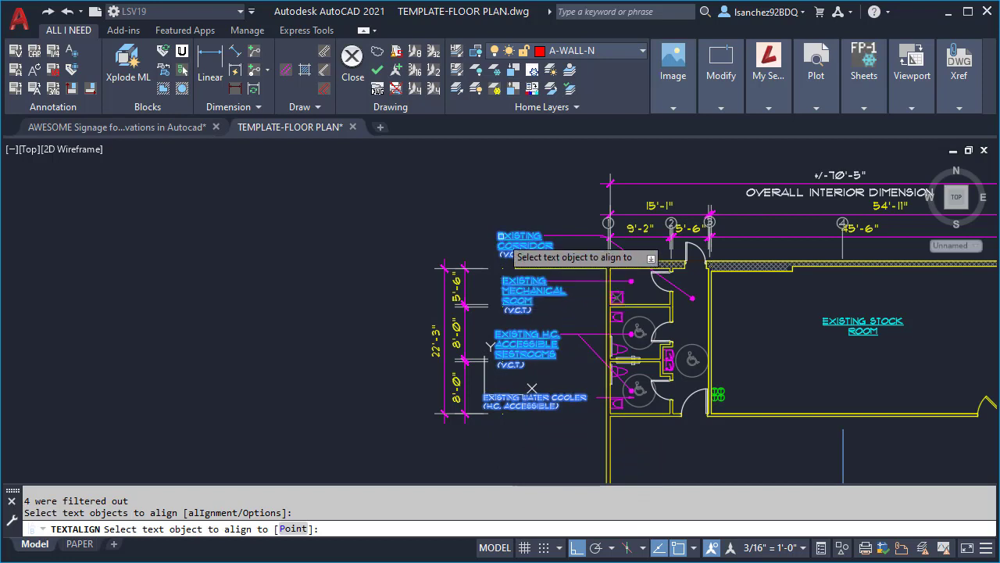
left_click(498, 235)
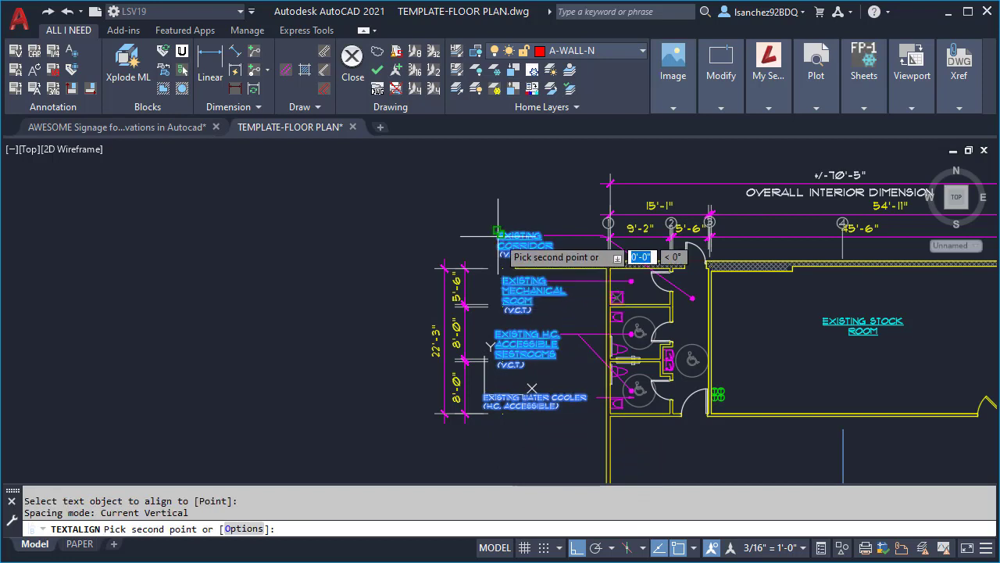
left_click(497, 460)
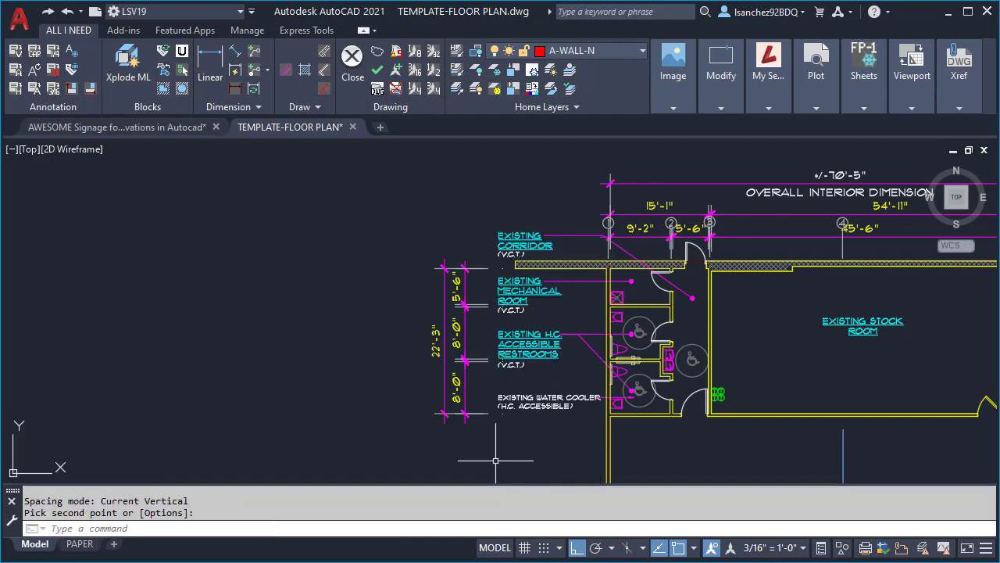
scroll(503, 361, "up", 2)
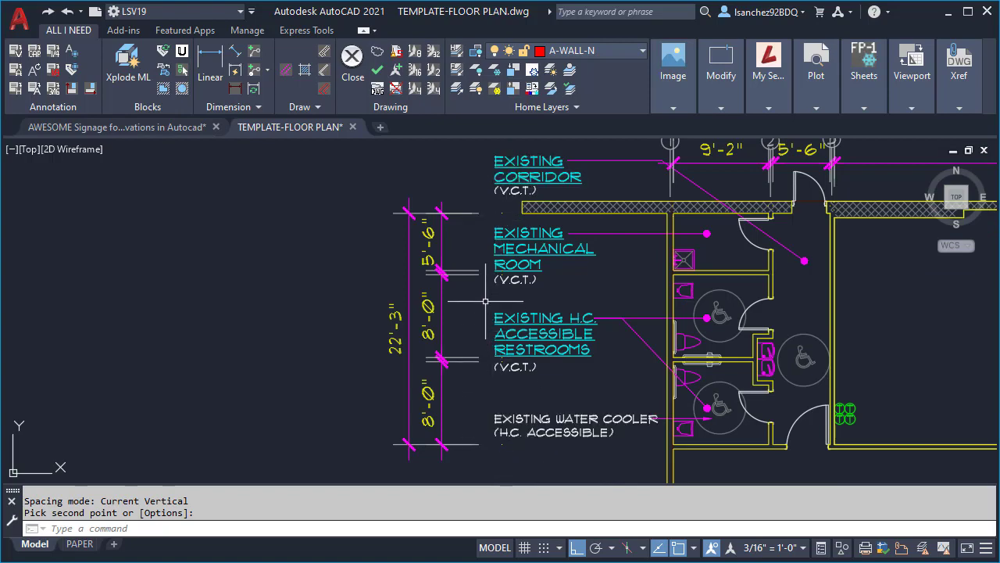
scroll(472, 368, "down", 2)
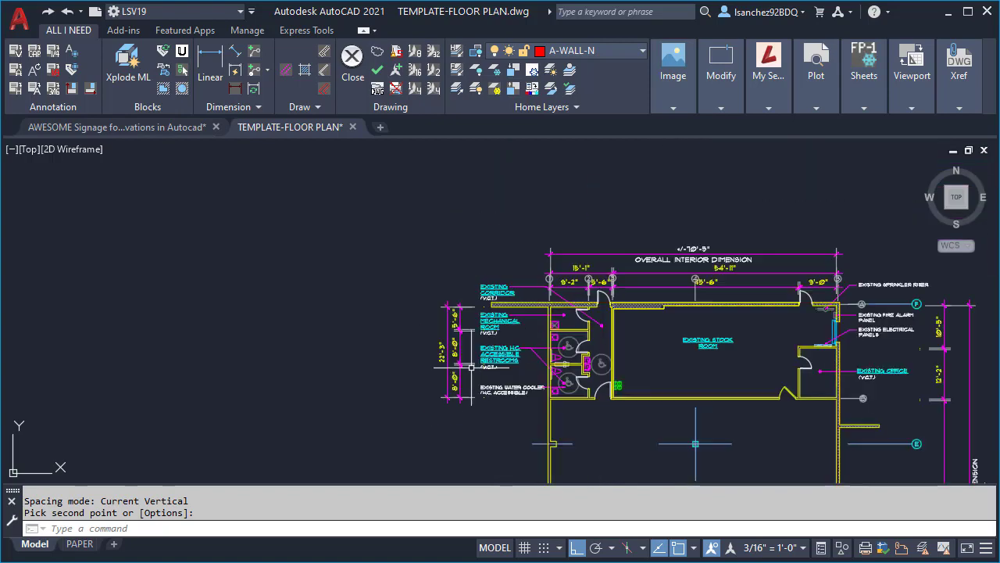
Step: Set the crosshair size to 100 in the display options and apply the change
middle_click(419, 319)
middle_click(419, 319)
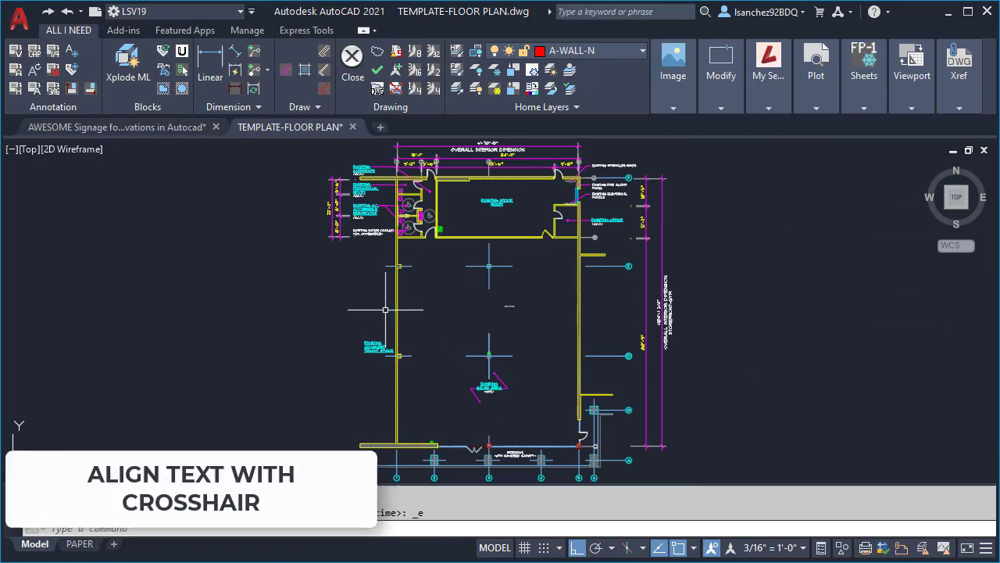
scroll(348, 235, "up", 2)
middle_click_drag(346, 286, 469, 325)
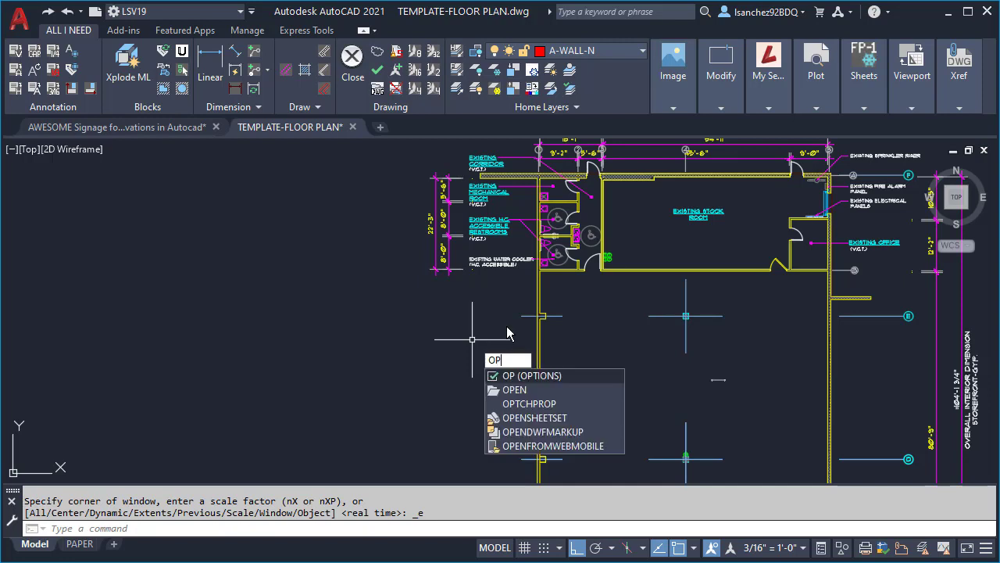
key("Return")
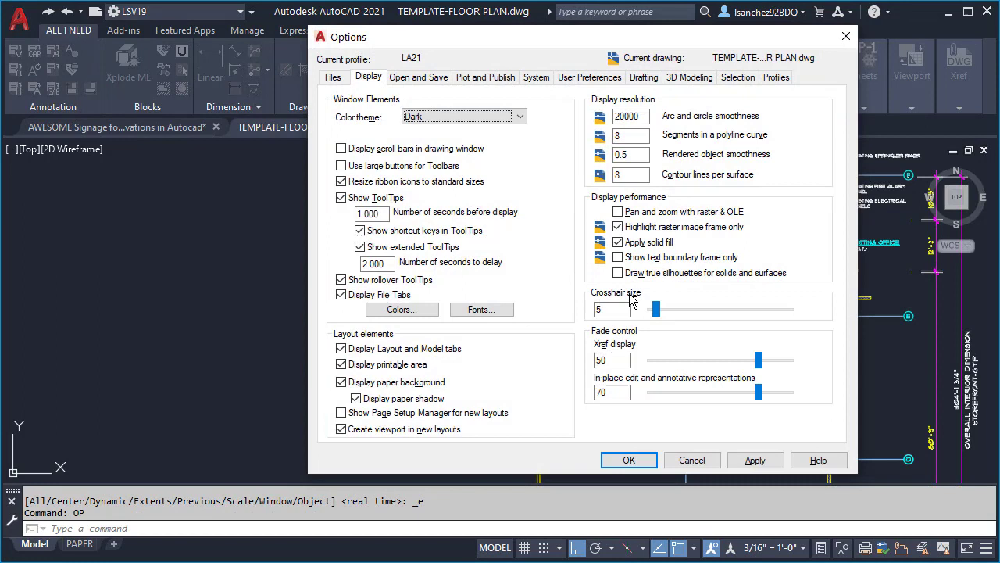
left_click_drag(656, 309, 728, 329)
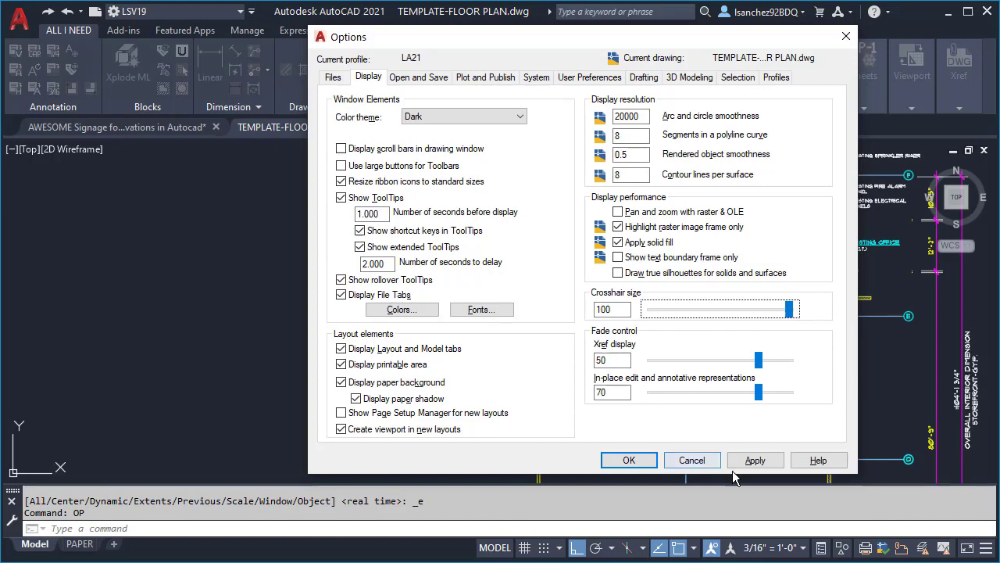
left_click(755, 459)
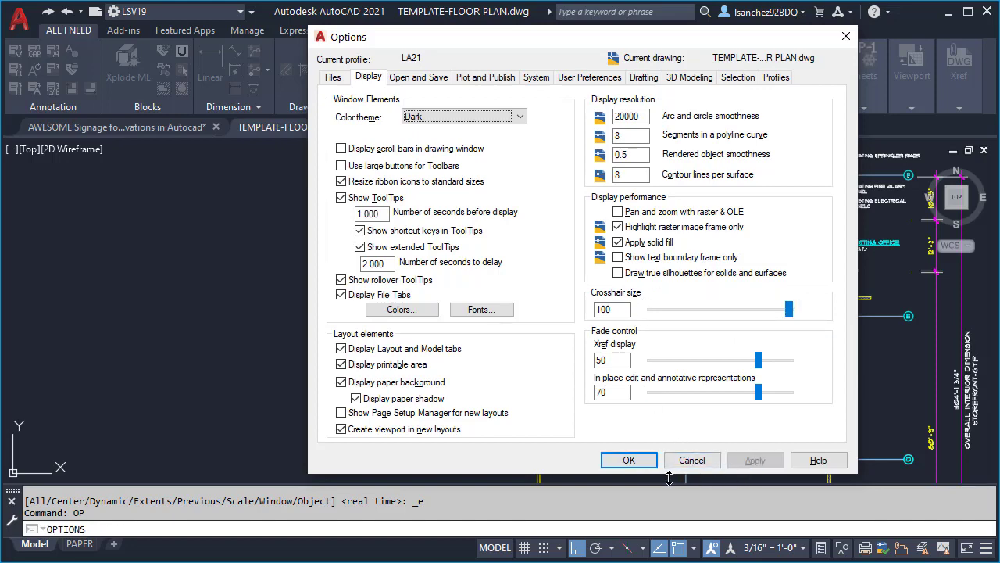
left_click(629, 461)
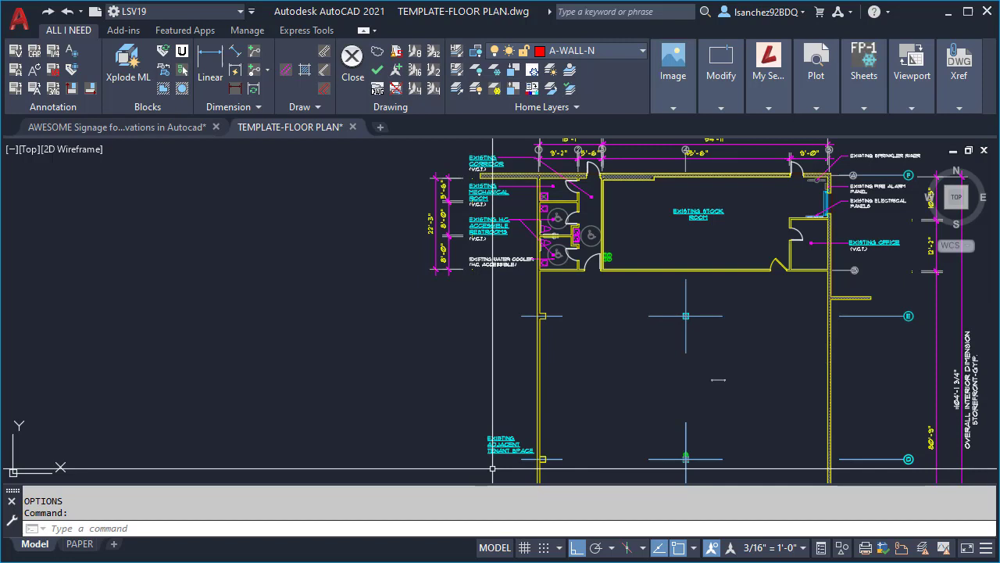
Step: Stretch the EXISTING ADJACENT TENANT SPACE label about 4'-7" to the left, lining its left edge up with the room labels above
type("s")
key("Return")
left_click(519, 445)
left_click(475, 415)
key("Return")
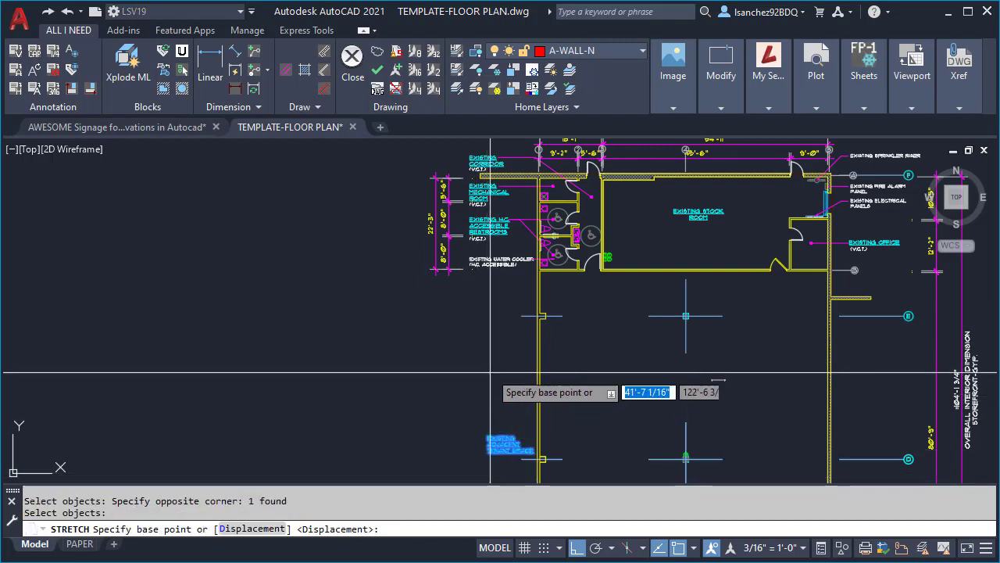
left_click(486, 361)
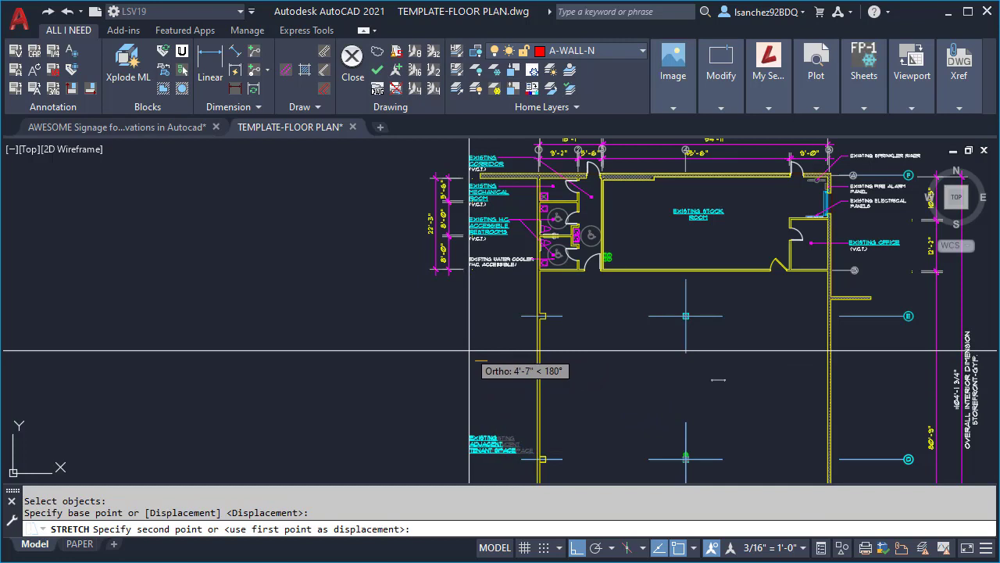
left_click(469, 351)
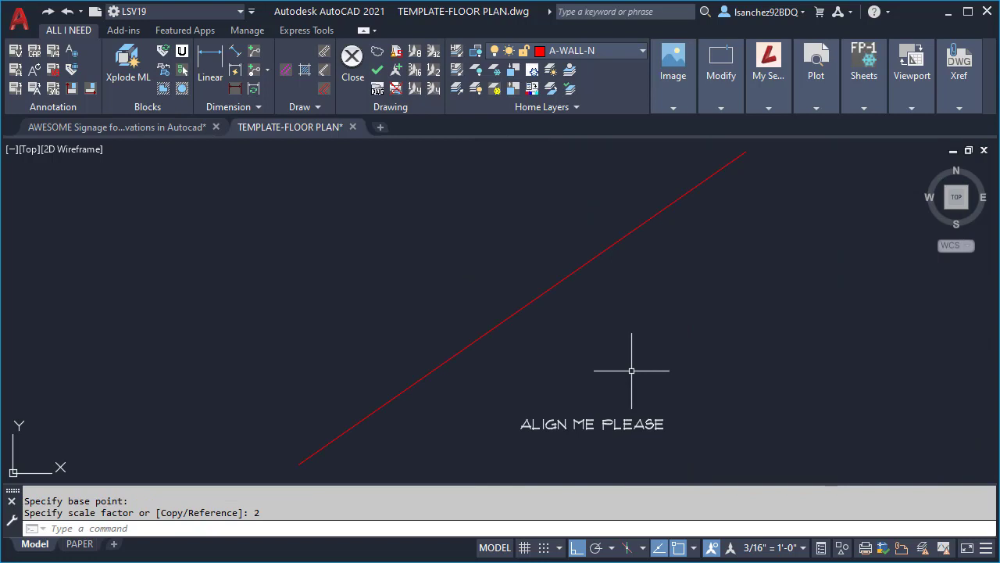
left_click(566, 279)
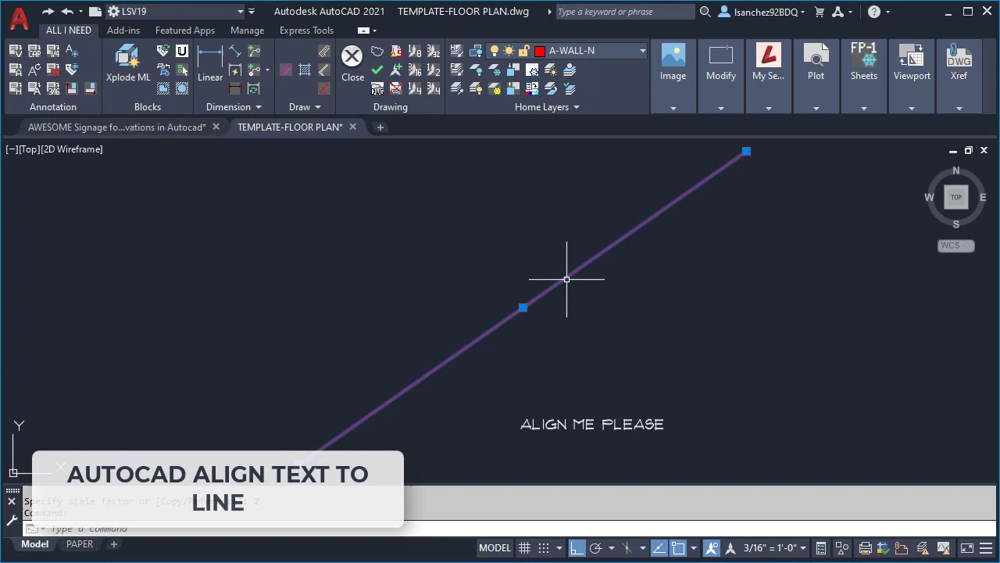
key("Escape")
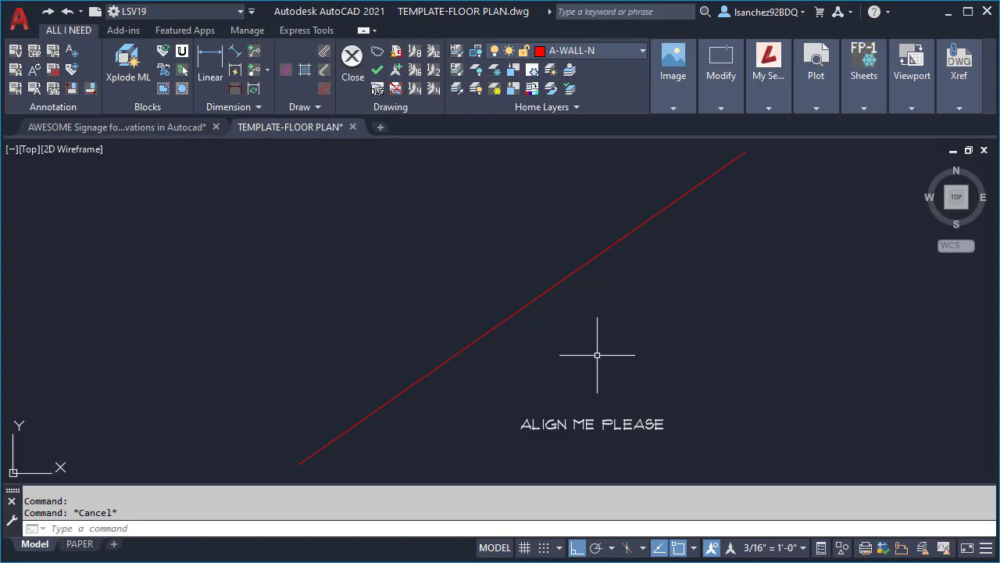
key("Escape")
Step: Align the ALIGN ME PLEASE text to the red line with ALIGN, matching its two lower corners to the line's endpoints and scaling to the alignment points
type("ALIGN")
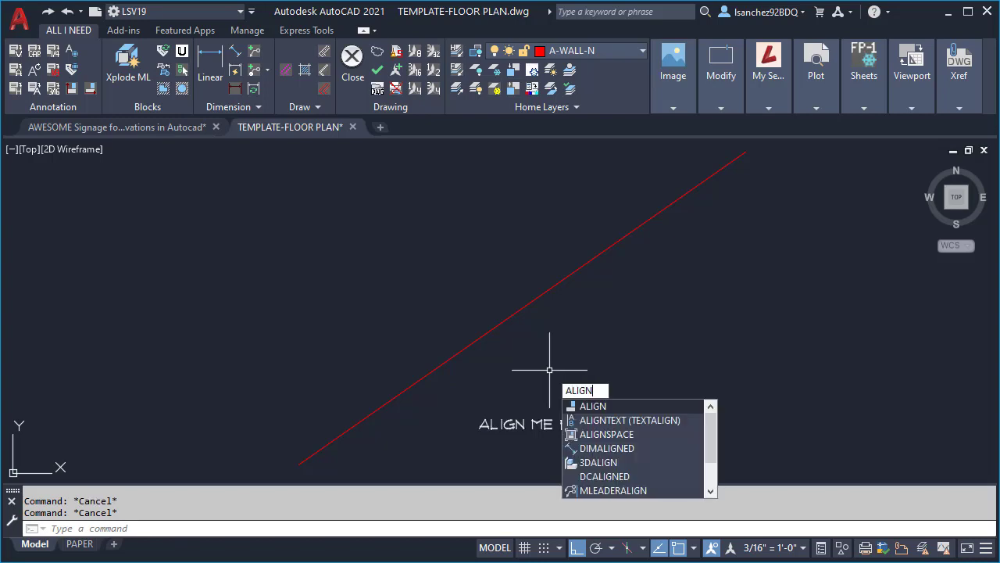
key("Return")
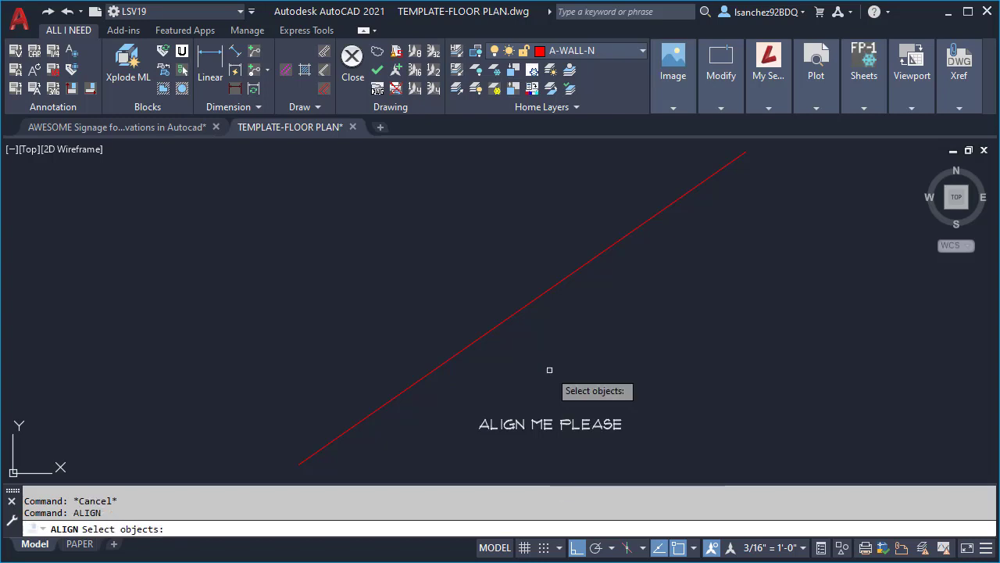
left_click(550, 422)
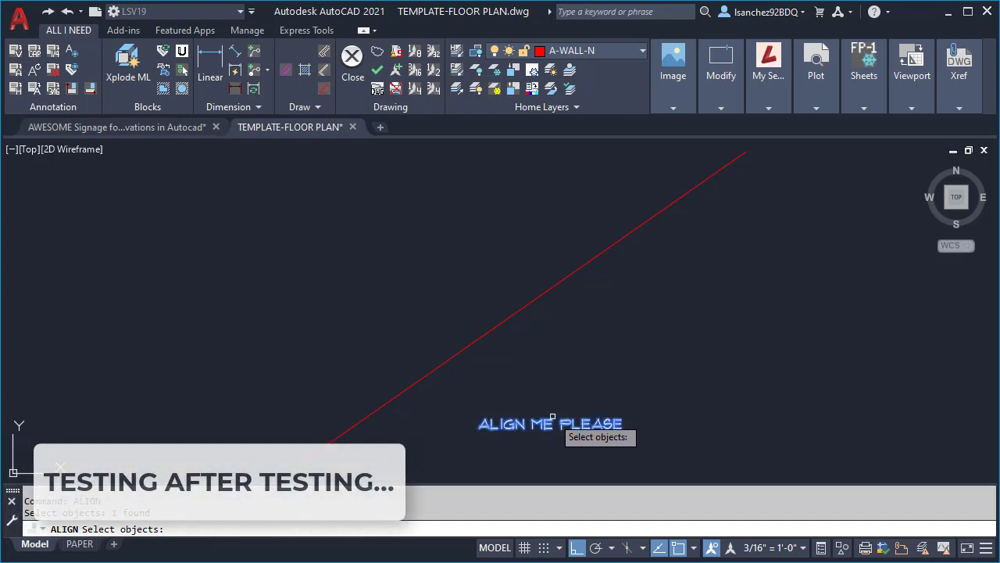
key("Return")
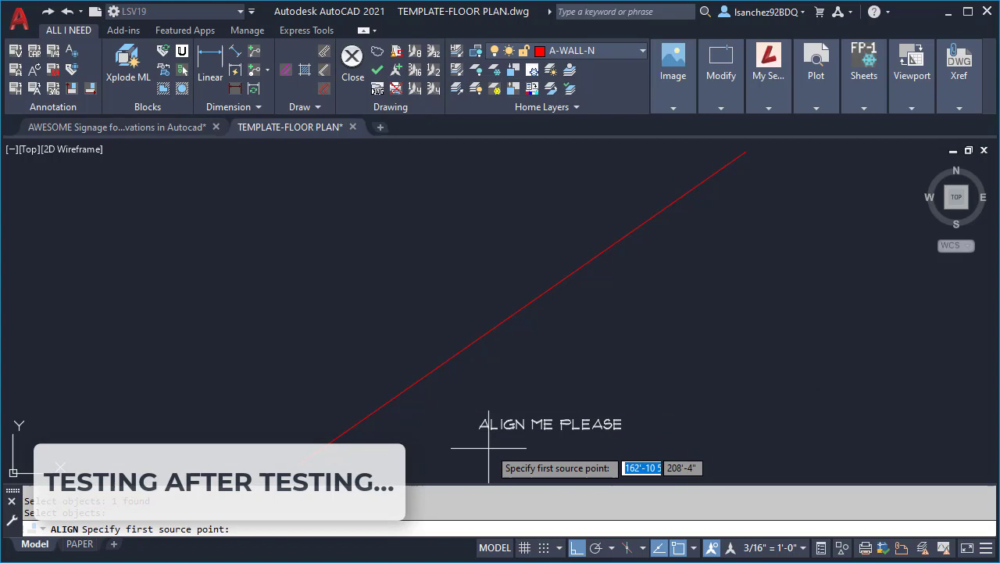
left_click(478, 427)
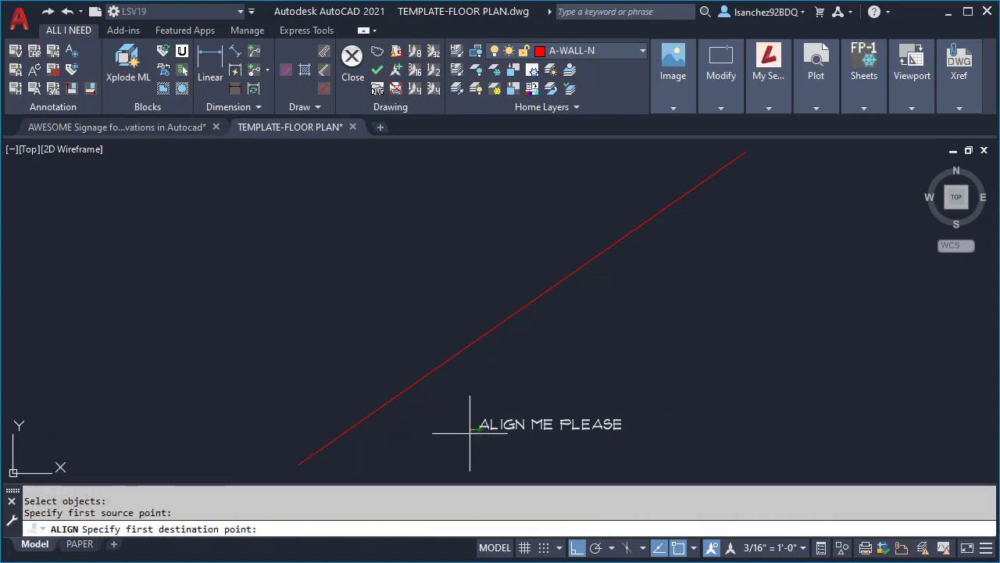
left_click(299, 464)
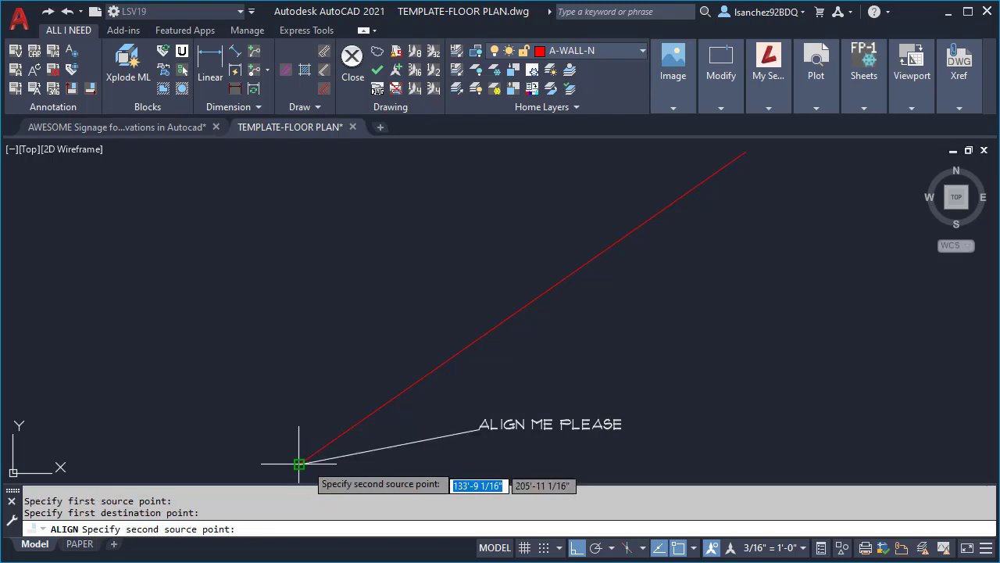
left_click(614, 429)
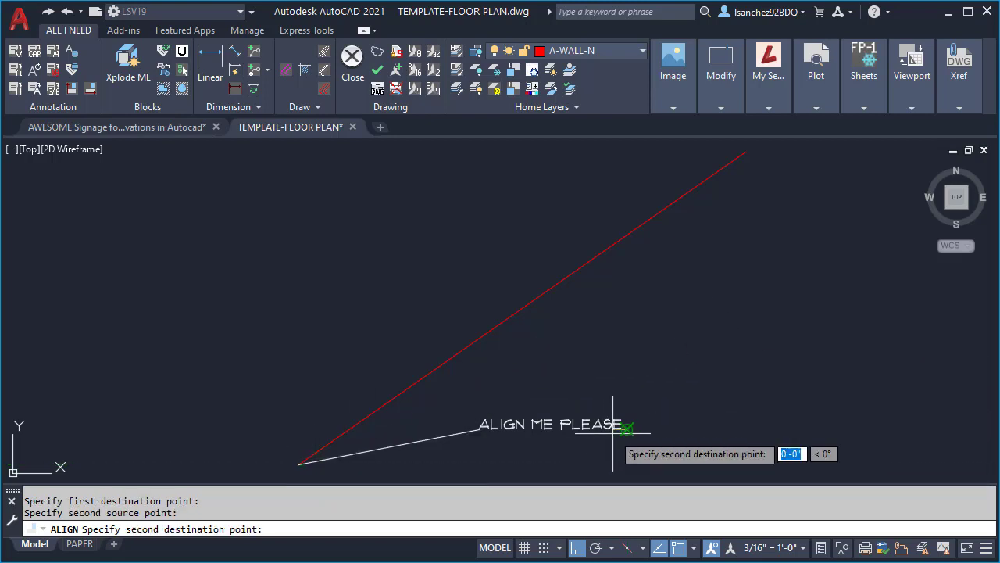
left_click(746, 151)
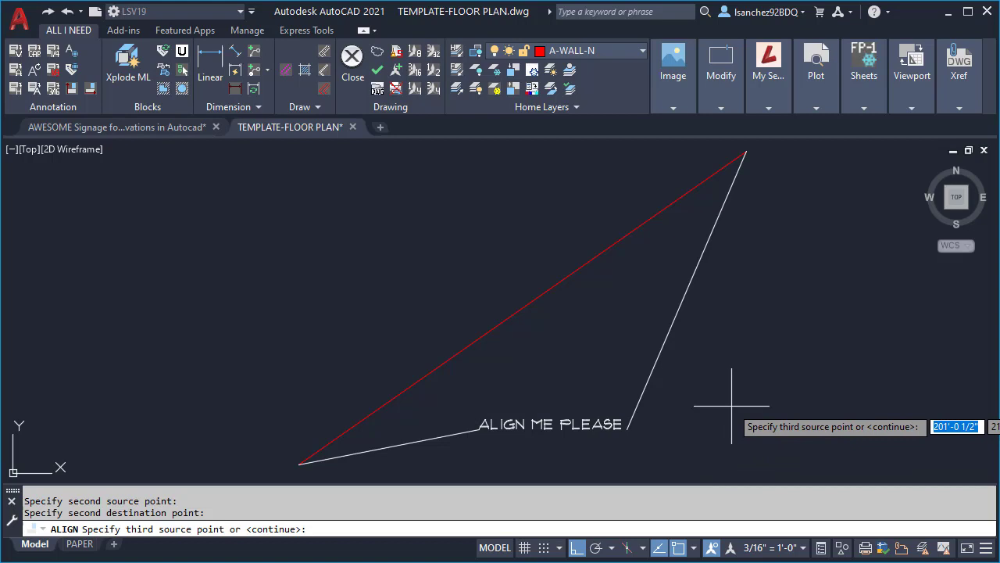
key("Return")
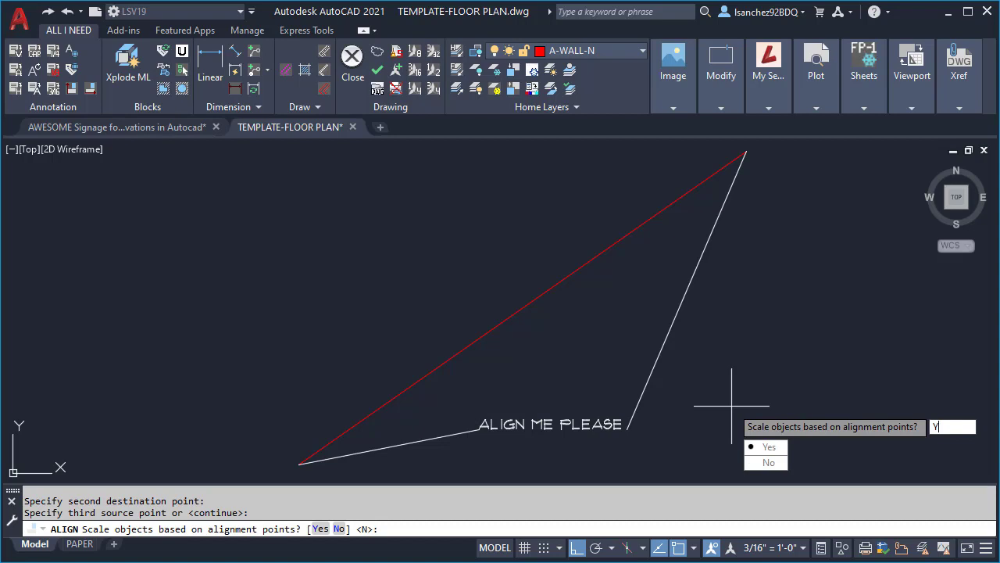
type("Y")
key("Return")
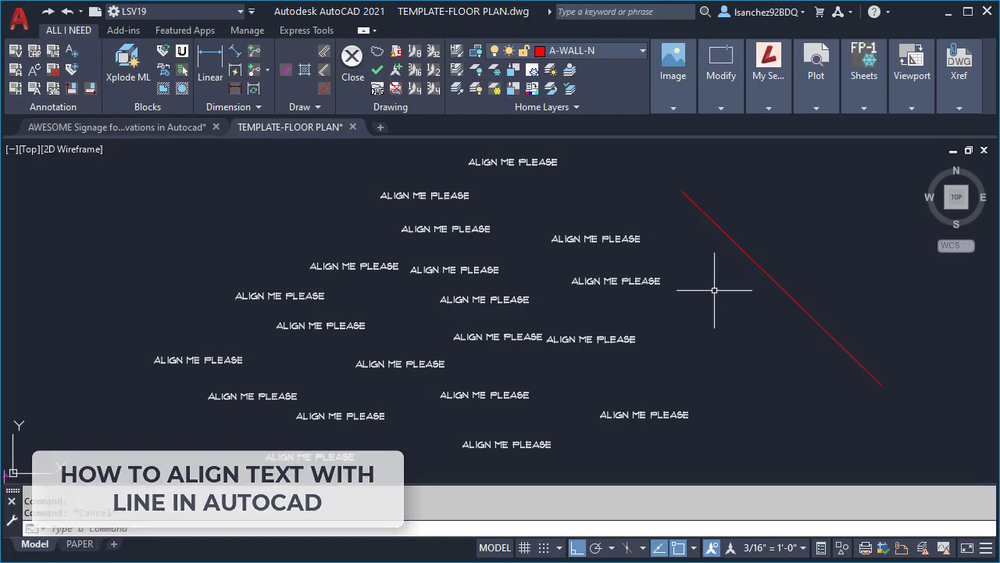
middle_click_drag(699, 259, 680, 263)
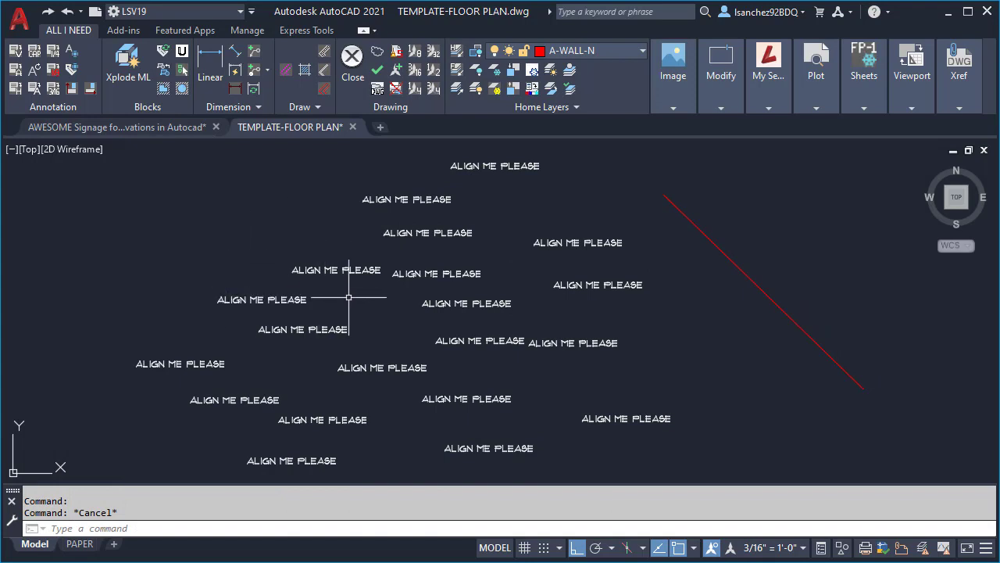
left_click(634, 435)
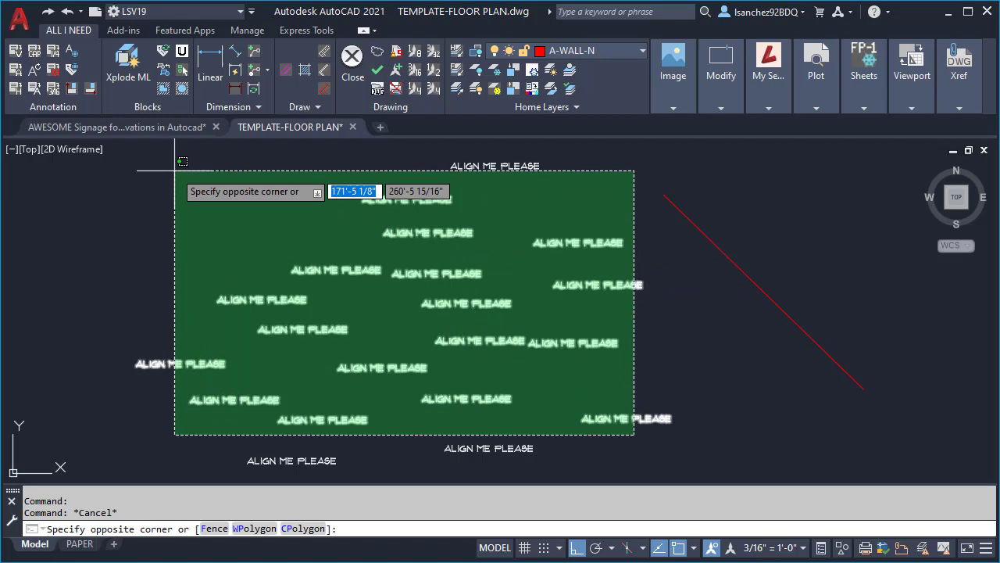
left_click(173, 162)
key("Escape")
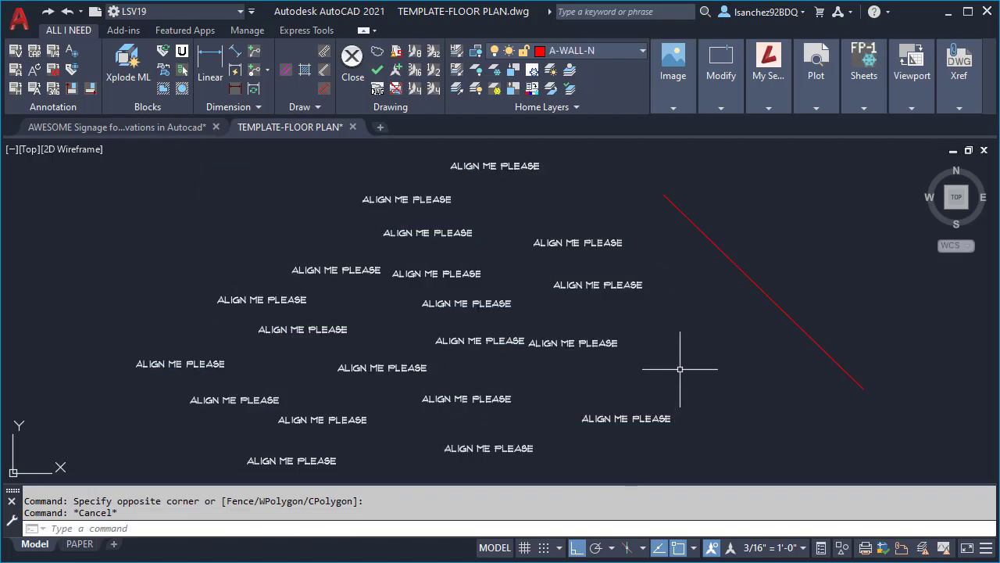
left_click(690, 222)
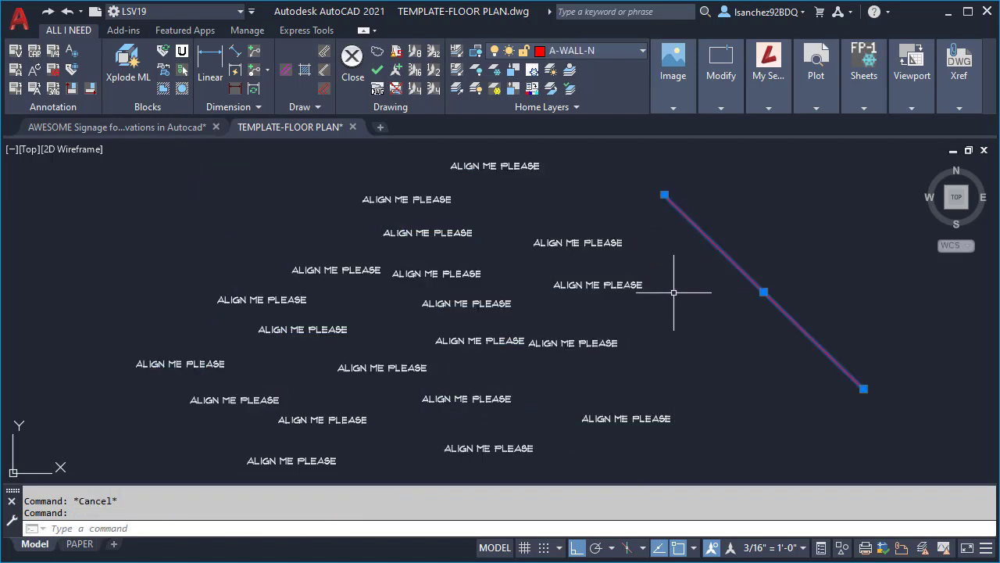
key("Escape")
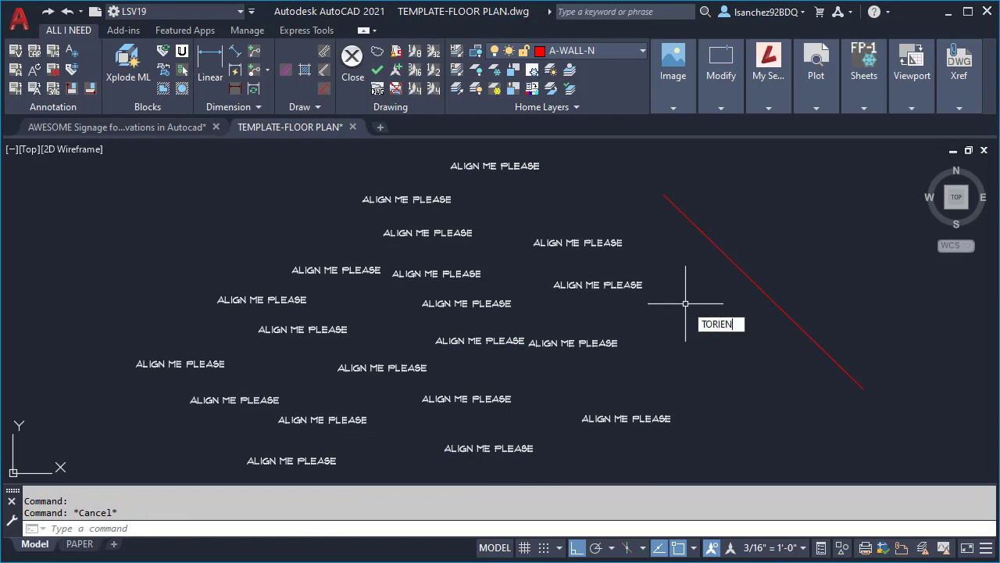
Step: Rotate all the scattered ALIGN ME PLEASE texts parallel to the red line with TORIENT, picking the line's upper and lower endpoints as the angle
key("Return")
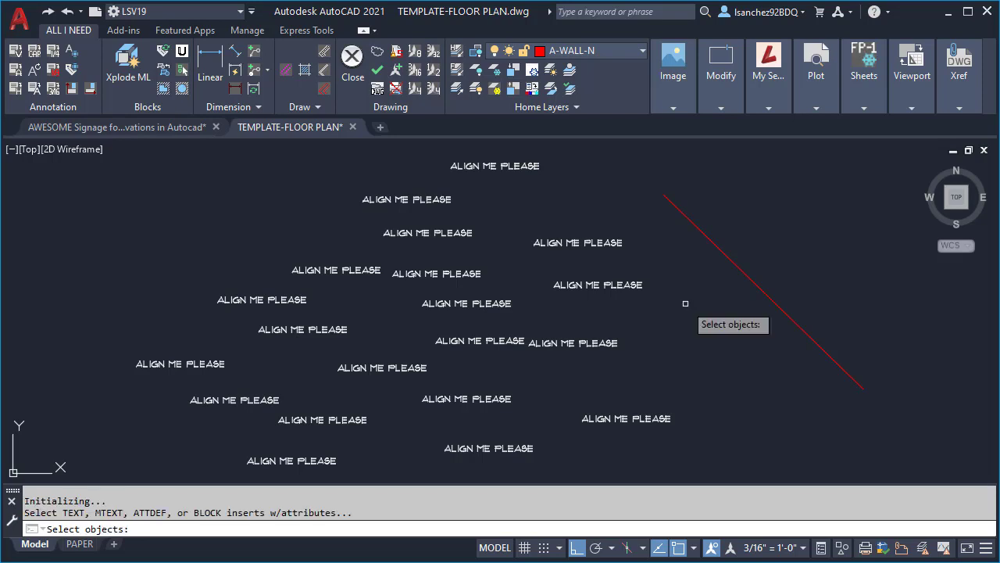
left_click(655, 467)
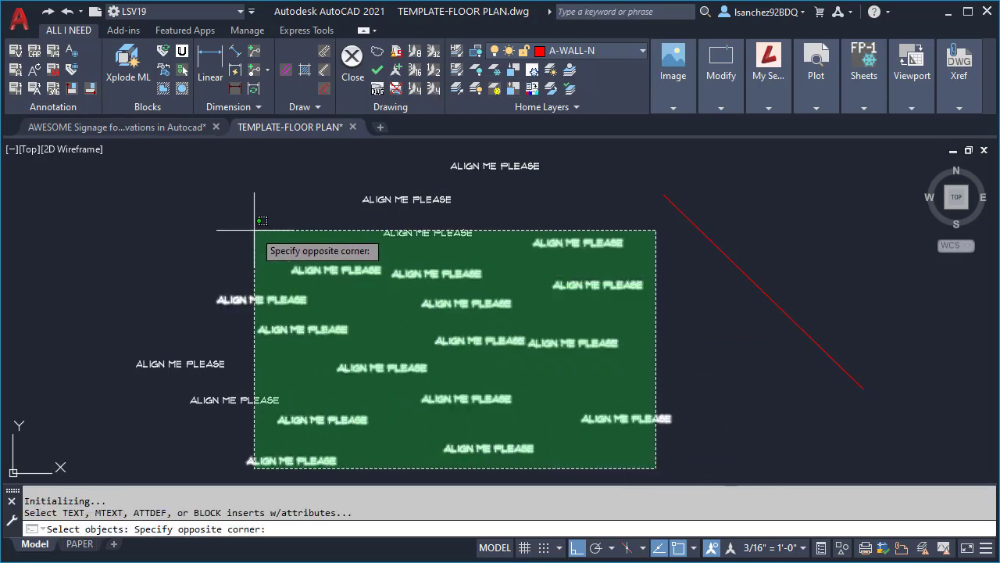
left_click(160, 164)
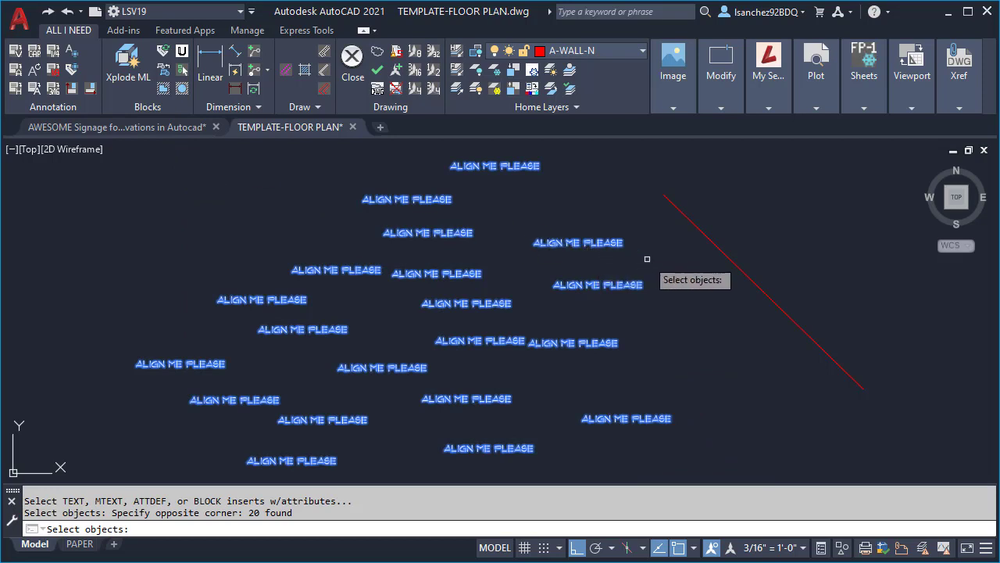
key("Return")
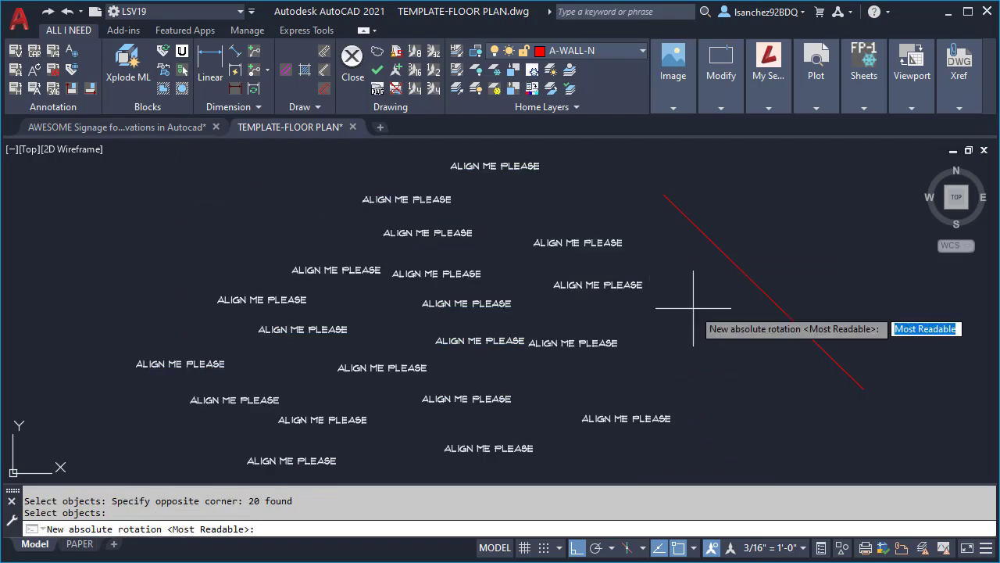
left_click(664, 194)
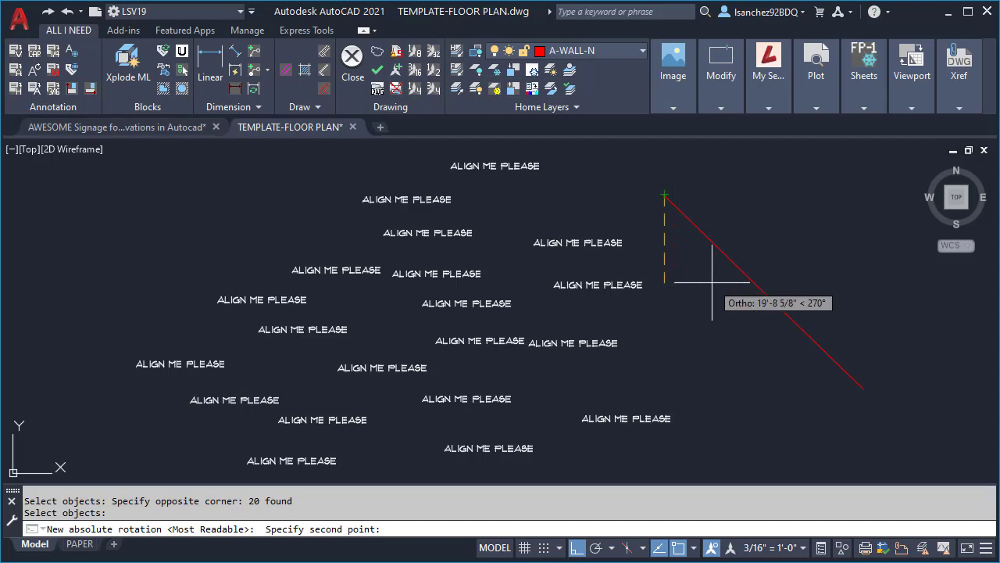
left_click(863, 388)
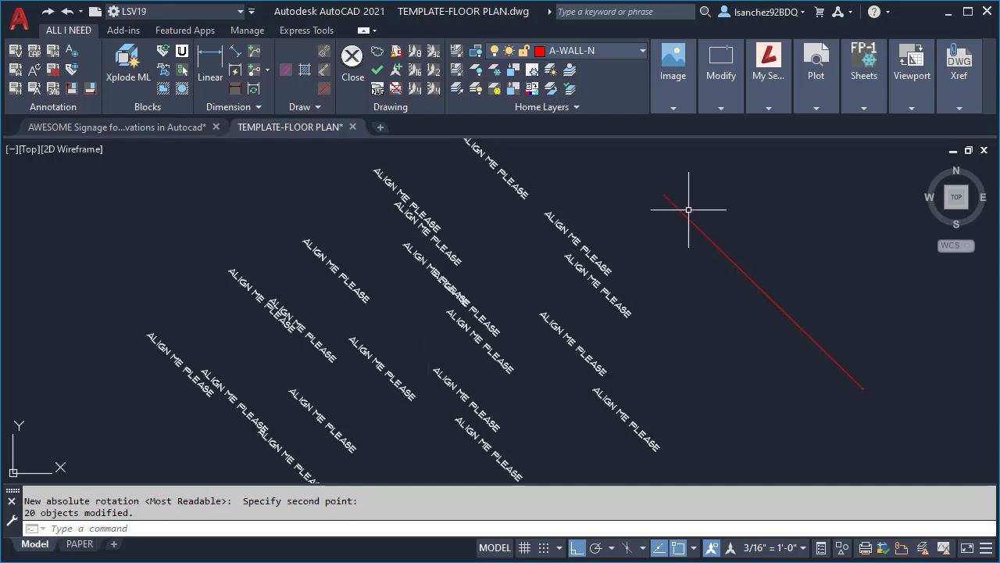
left_click(801, 328)
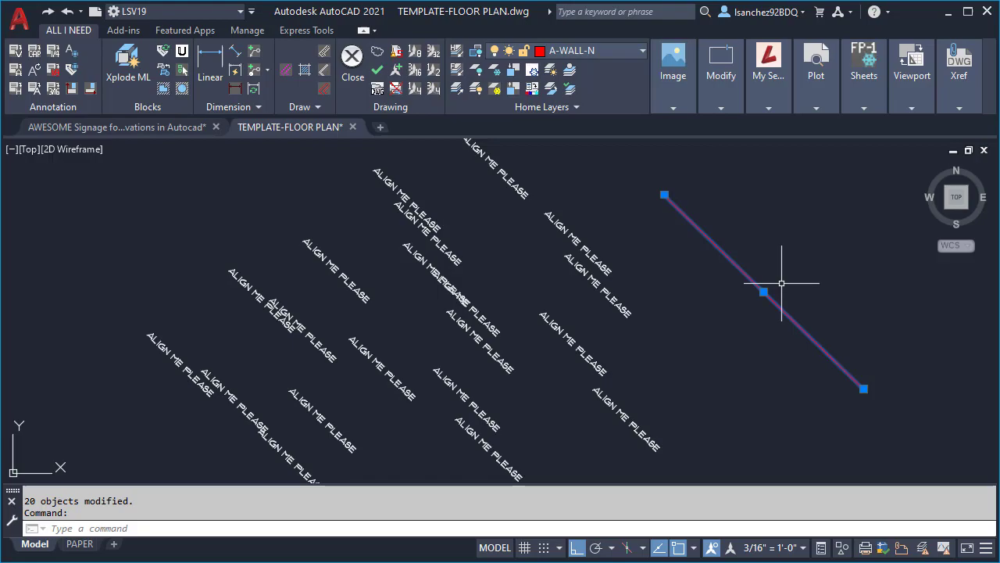